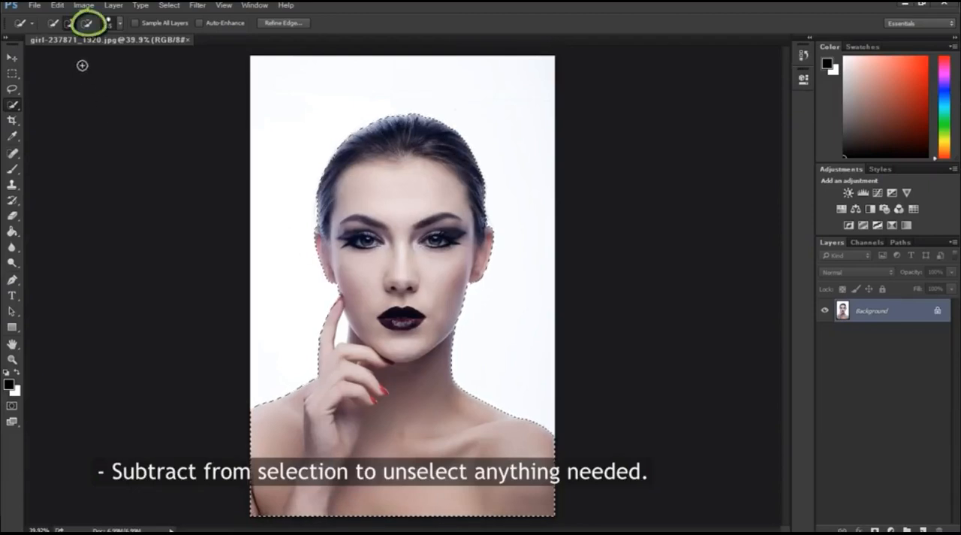
Step: Copy the selected woman onto a new layer and hide the original Background layer
{"action": "left_click", "coordinate": [88, 25]}
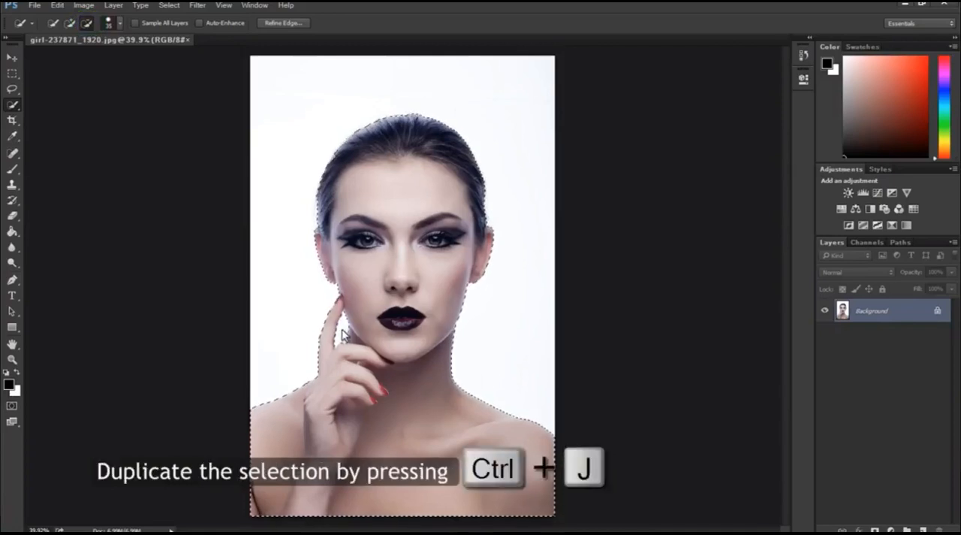
{"action": "key", "text": "ctrl+j"}
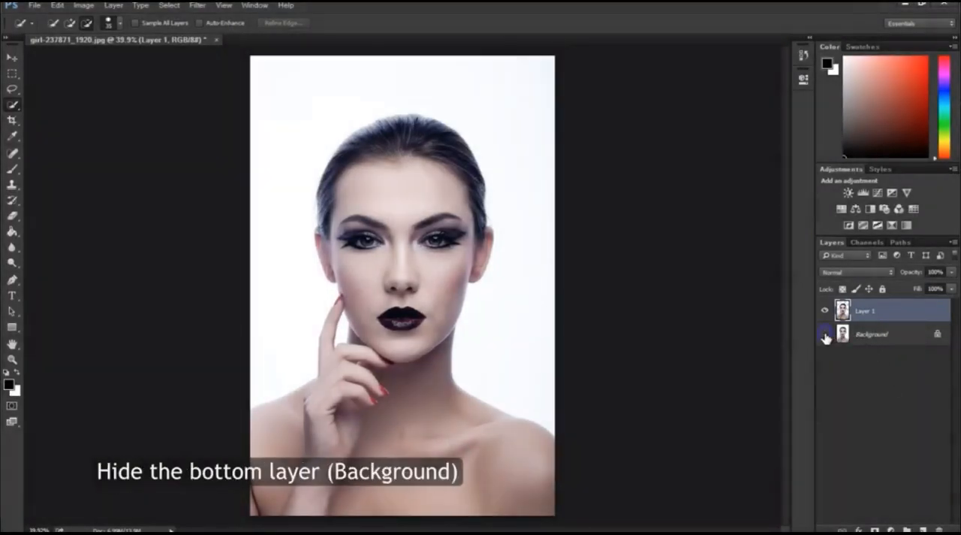
{"action": "left_click", "coordinate": [825, 335]}
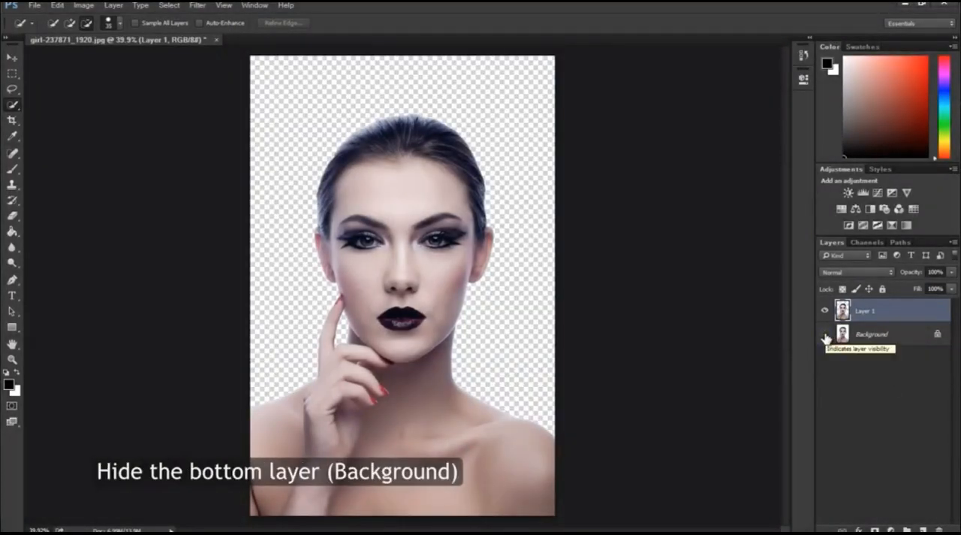
Step: Create an empty layer directly beneath the cut-out woman and name it "white background"
{"action": "left_click", "coordinate": [923, 530]}
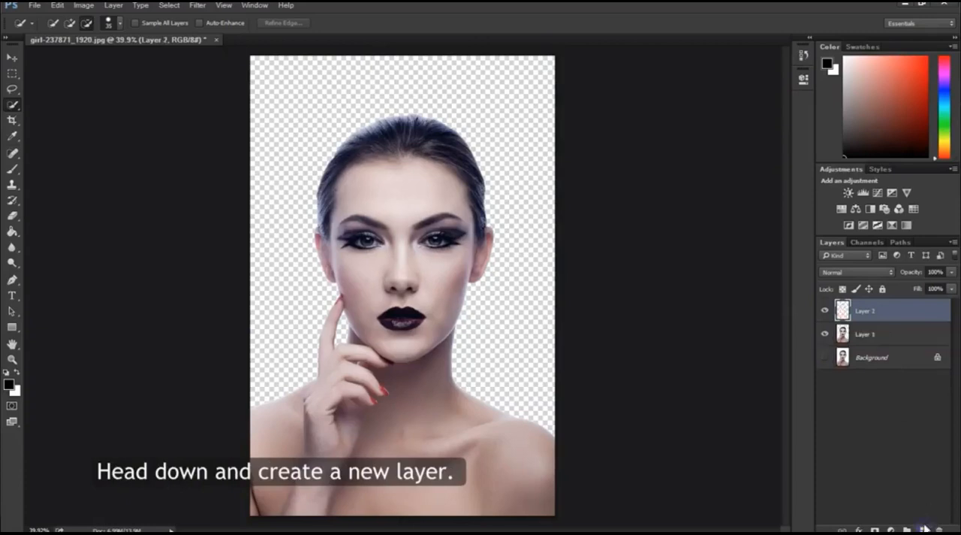
{"action": "left_click_drag", "start_coordinate": [872, 312], "coordinate": [877, 344]}
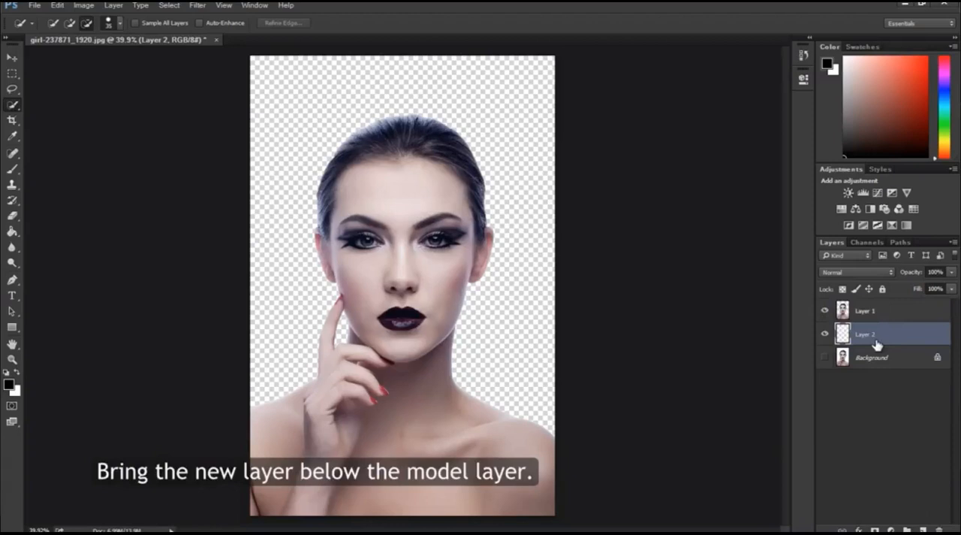
{"action": "double_click", "coordinate": [869, 334]}
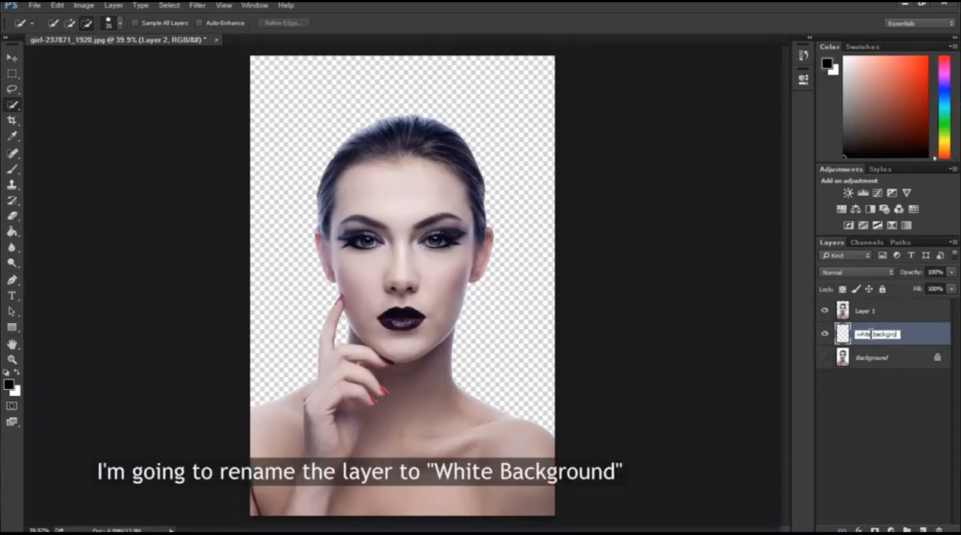
{"action": "key", "text": "Return"}
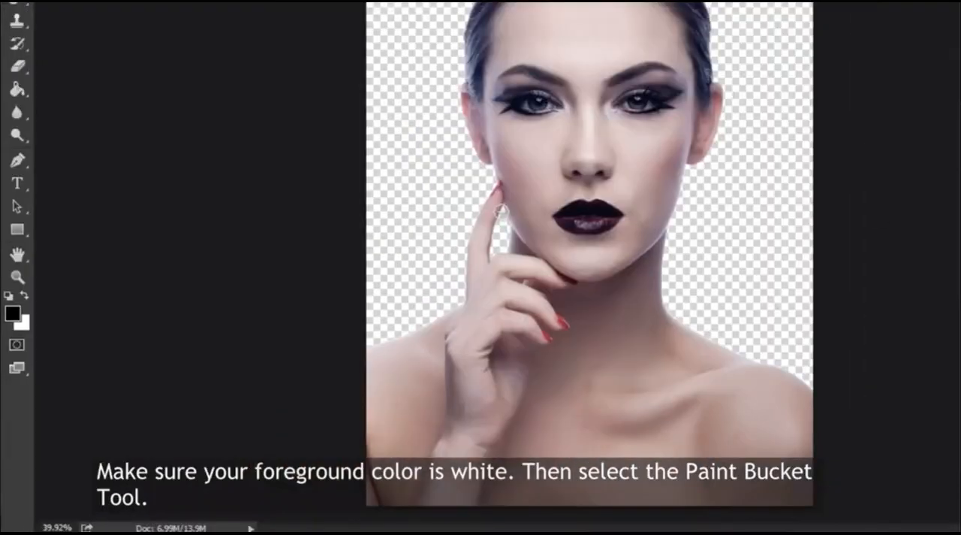
Step: Make the foreground color white and fill the white background layer with the Paint Bucket Tool
{"action": "left_click", "coordinate": [25, 295]}
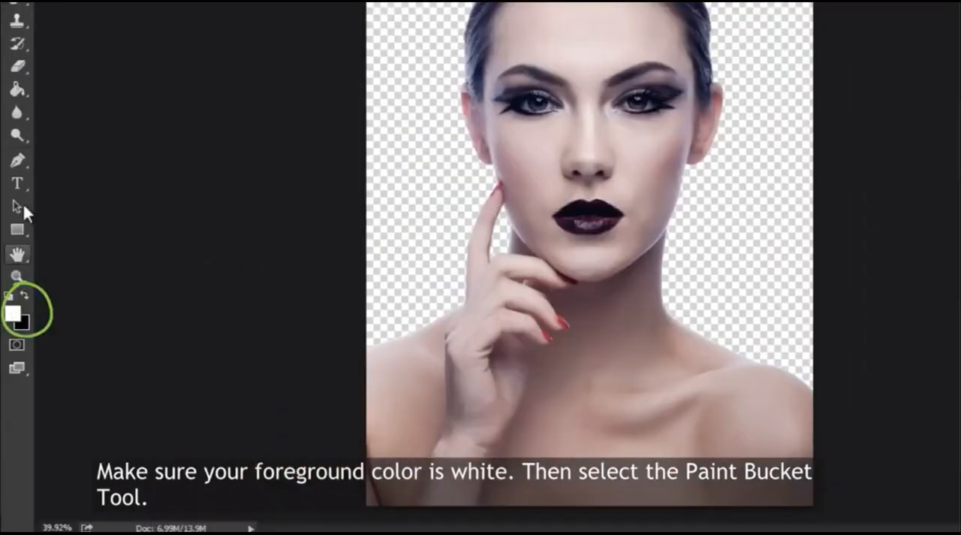
{"action": "right_click", "coordinate": [16, 88]}
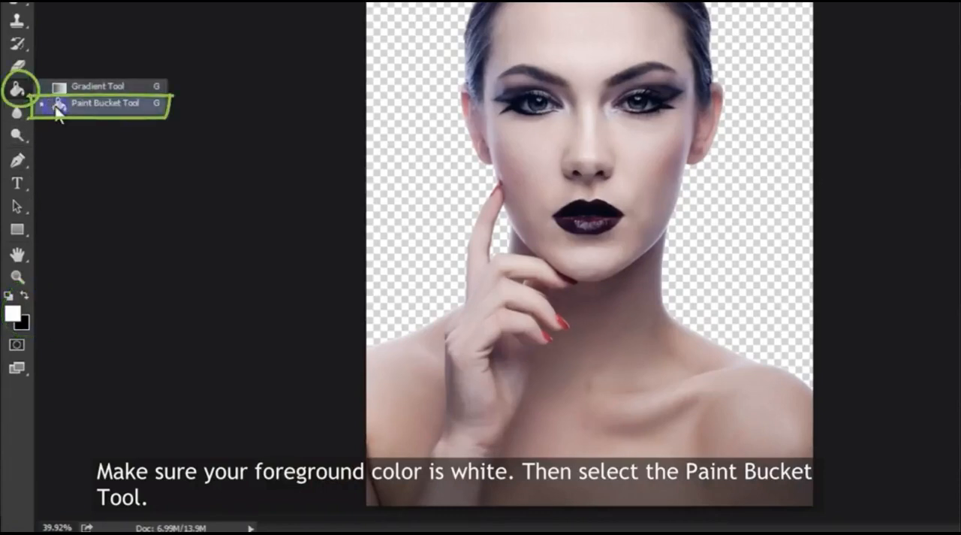
{"action": "left_click", "coordinate": [60, 99]}
{"action": "left_click", "coordinate": [284, 132]}
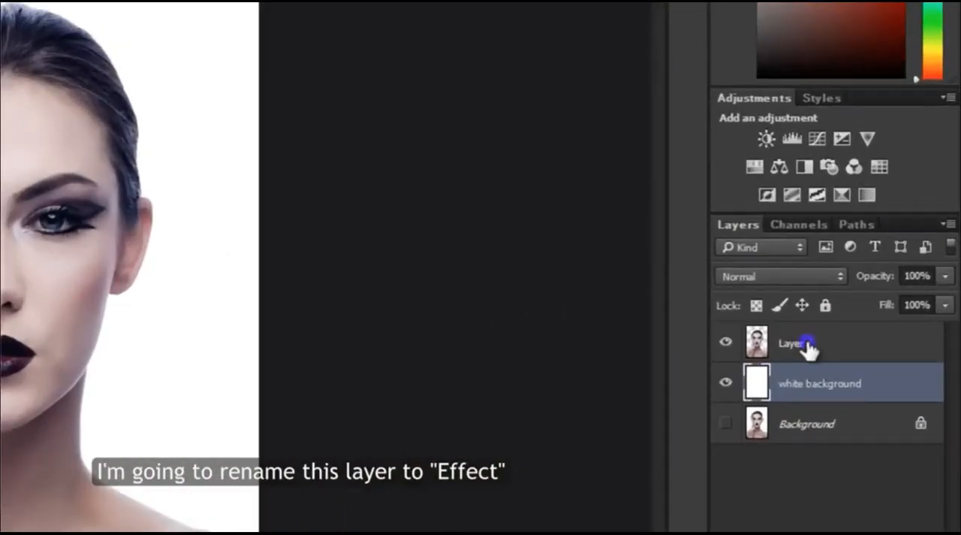
Step: Rename the cut-out woman's layer, Layer 1, as "effect"
{"action": "left_click", "coordinate": [804, 349]}
{"action": "double_click", "coordinate": [794, 346]}
{"action": "type", "text": "e"}
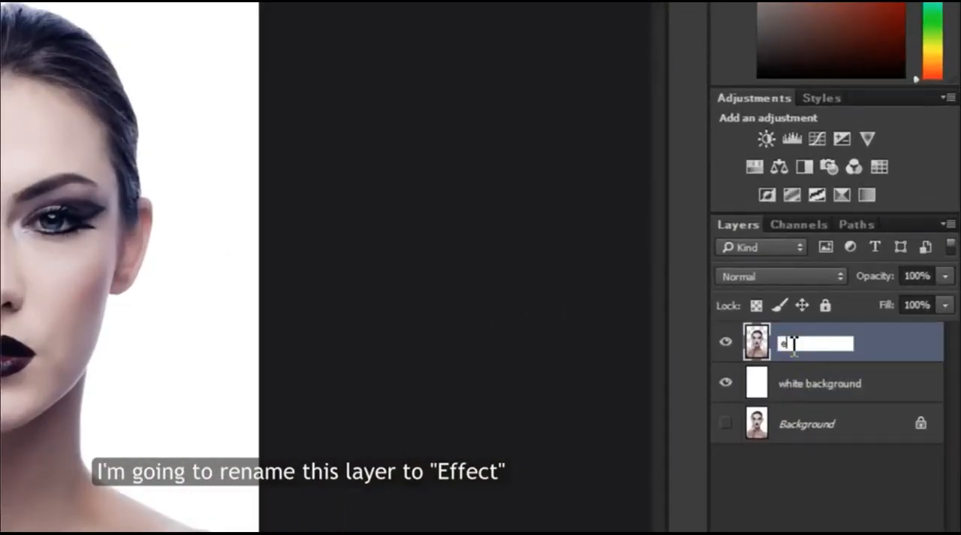
{"action": "type", "text": "ffect"}
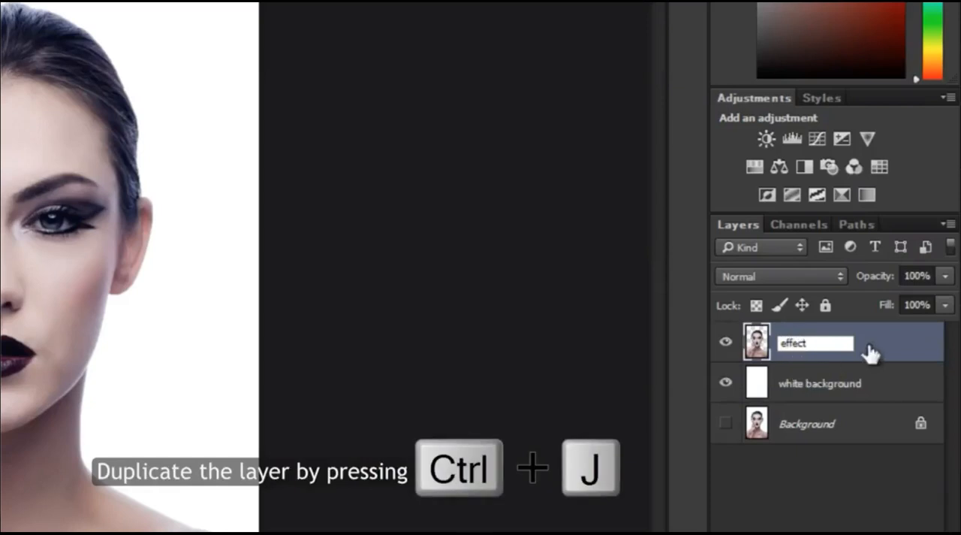
{"action": "key", "text": "Return"}
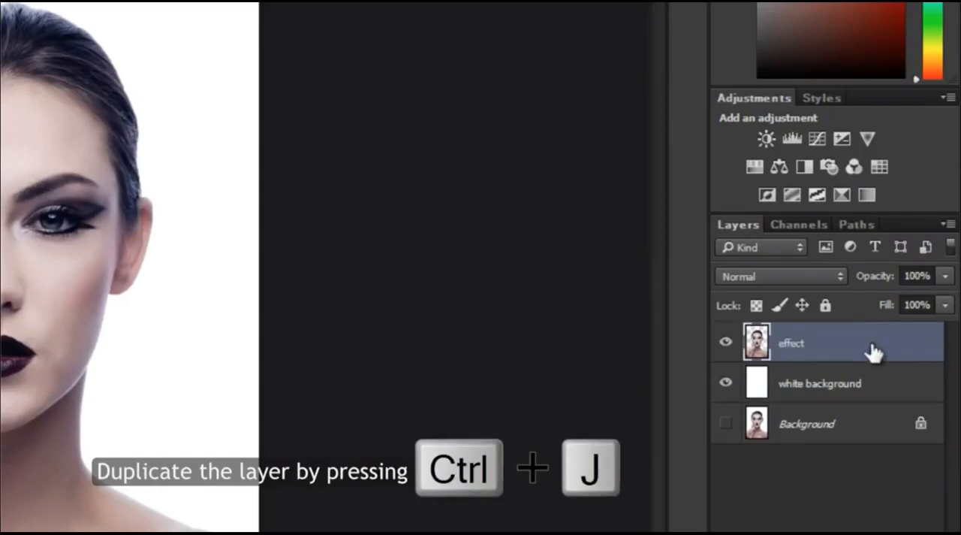
Step: Duplicate the effect layer and name the copy "model"
{"action": "key", "text": "ctrl+j"}
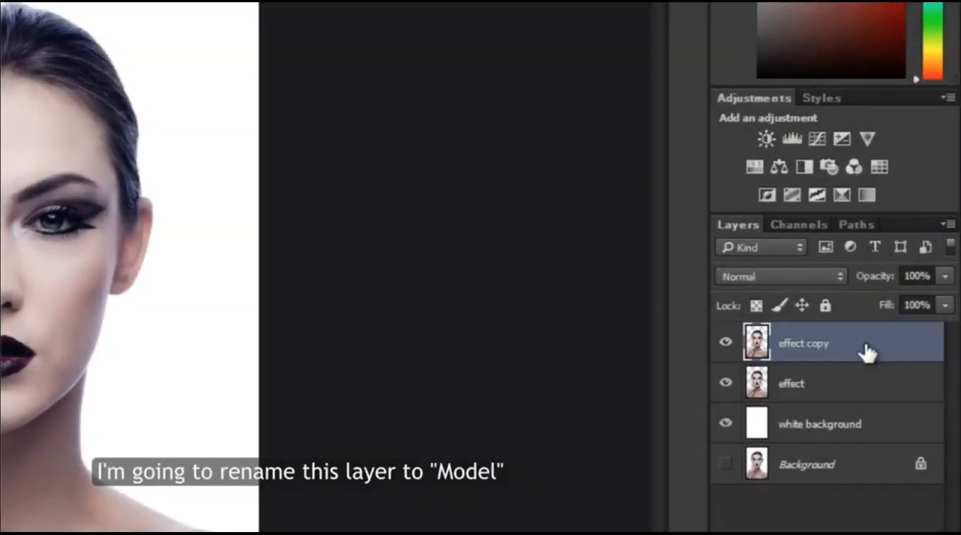
{"action": "double_click", "coordinate": [813, 342]}
{"action": "type", "text": "mo"}
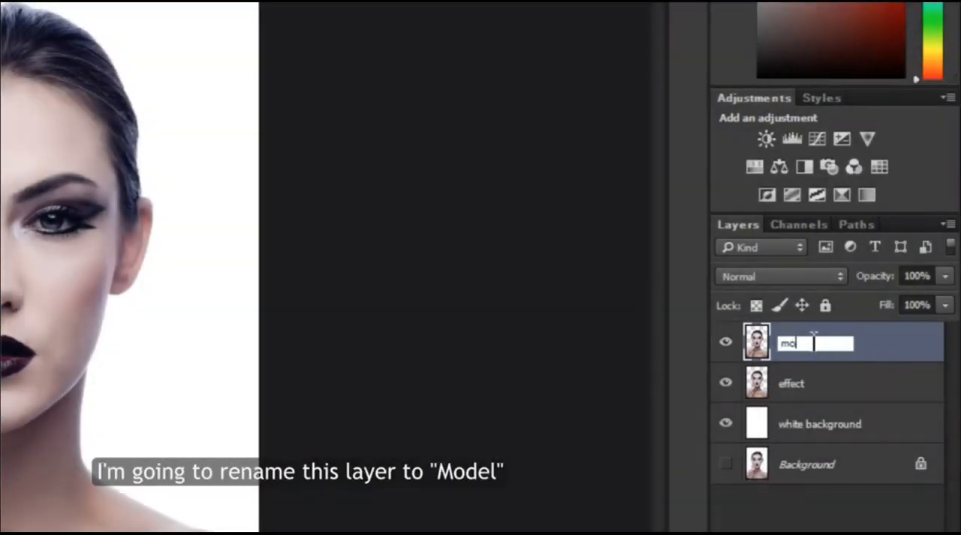
{"action": "type", "text": "del"}
{"action": "key", "text": "Return"}
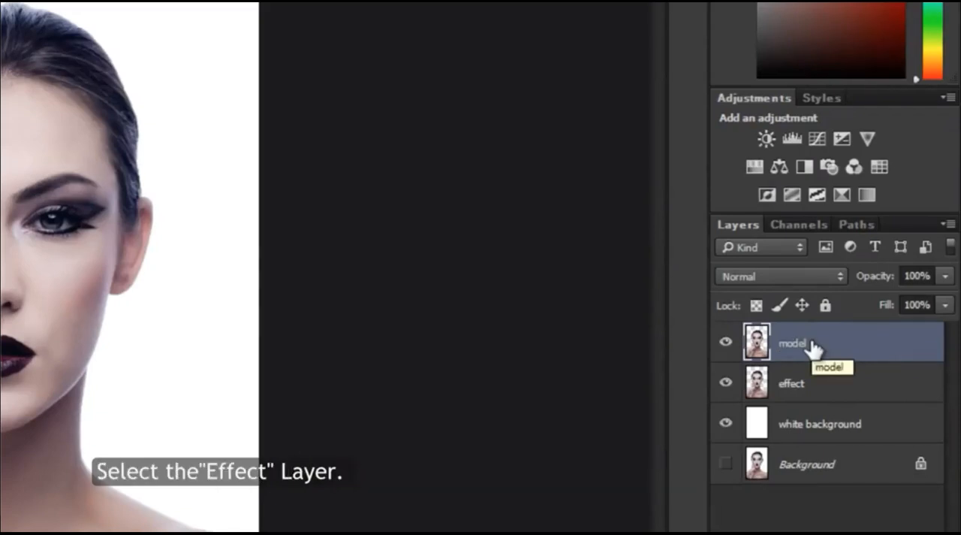
Step: Start Liquify on the effect layer and push the upper-right part of the head and hair outward with a large brush
{"action": "left_click", "coordinate": [809, 397]}
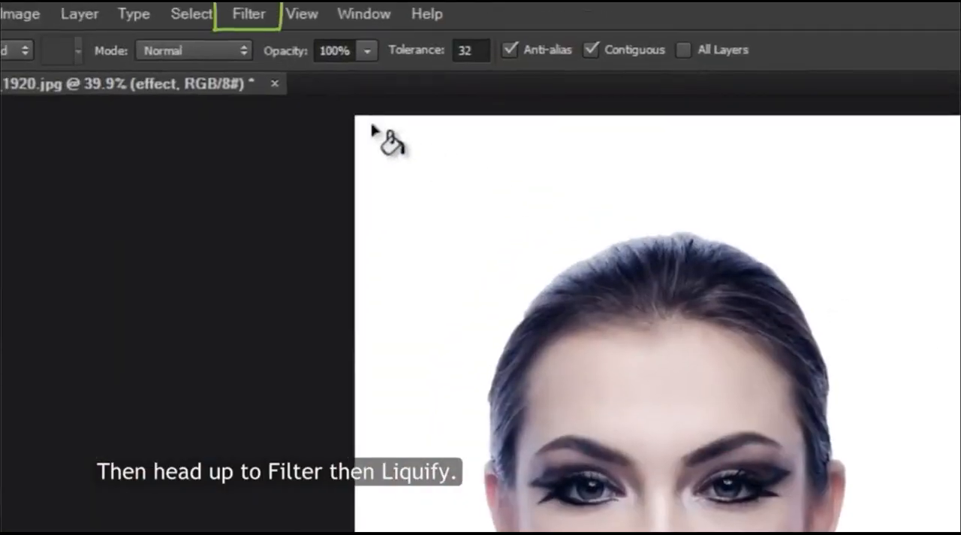
{"action": "left_click", "coordinate": [253, 12]}
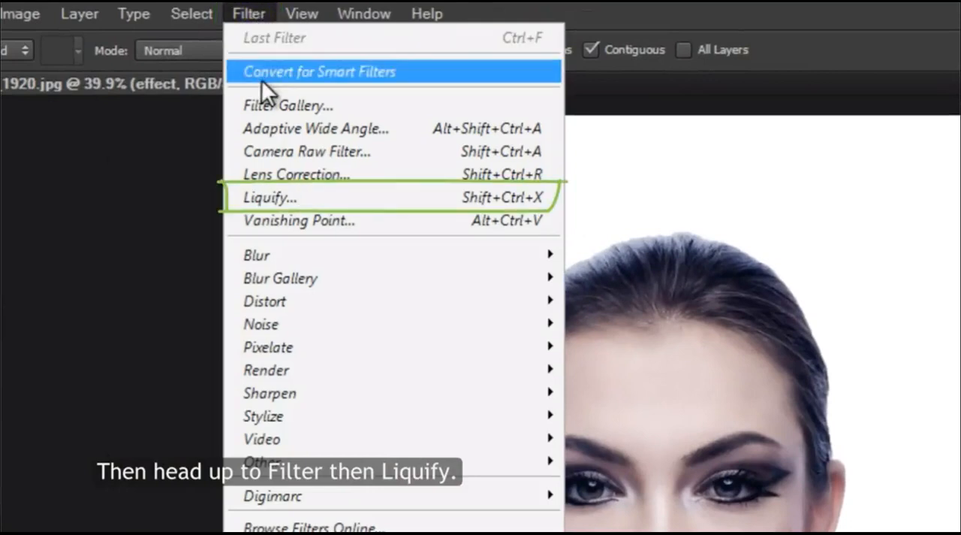
{"action": "left_click", "coordinate": [261, 195]}
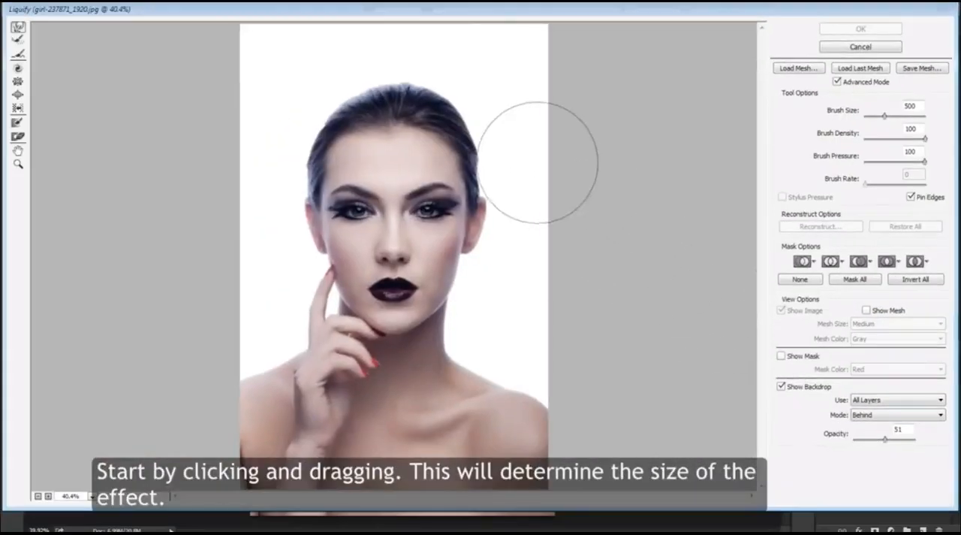
{"action": "key", "text": "bracketright"}
{"action": "key", "text": "bracketright"}
{"action": "mouse_move", "coordinate": [459, 149]}
{"action": "left_mouse_down"}
{"action": "mouse_move", "coordinate": [487, 132]}
{"action": "mouse_move", "coordinate": [465, 133]}
{"action": "left_mouse_up"}
{"action": "key", "text": "bracketleft"}
{"action": "key", "text": "bracketleft"}
{"action": "key", "text": "bracketleft"}
{"action": "left_click_drag", "start_coordinate": [413, 97], "coordinate": [427, 78]}
{"action": "key", "text": "bracketleft"}
{"action": "key", "text": "bracketleft"}
{"action": "key", "text": "bracketleft"}
{"action": "key", "text": "bracketright"}
{"action": "key", "text": "bracketright"}
{"action": "key", "text": "bracketright"}
{"action": "key", "text": "bracketright"}
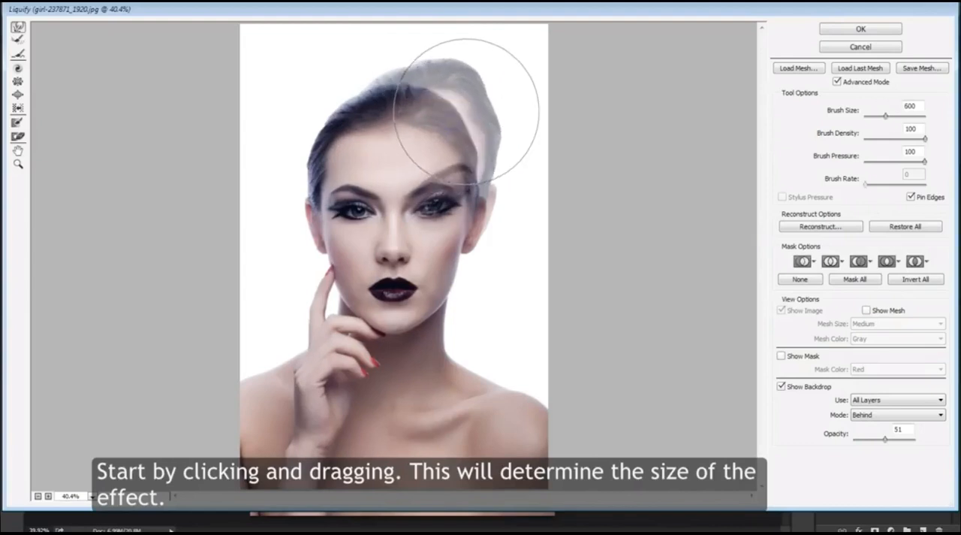
Step: Stretch the hair, face and neck up toward the image's right edge, lower the backdrop opacity slightly and apply Liquify
{"action": "mouse_move", "coordinate": [485, 89]}
{"action": "left_mouse_down"}
{"action": "mouse_move", "coordinate": [509, 68]}
{"action": "mouse_move", "coordinate": [467, 66]}
{"action": "mouse_move", "coordinate": [475, 38]}
{"action": "mouse_move", "coordinate": [485, 103]}
{"action": "mouse_move", "coordinate": [509, 96]}
{"action": "mouse_move", "coordinate": [495, 146]}
{"action": "mouse_move", "coordinate": [528, 136]}
{"action": "mouse_move", "coordinate": [495, 181]}
{"action": "mouse_move", "coordinate": [502, 185]}
{"action": "mouse_move", "coordinate": [510, 169]}
{"action": "mouse_move", "coordinate": [474, 205]}
{"action": "mouse_move", "coordinate": [547, 167]}
{"action": "left_mouse_up"}
{"action": "key", "text": "bracketleft"}
{"action": "key", "text": "bracketleft"}
{"action": "key", "text": "bracketright"}
{"action": "key", "text": "bracketright"}
{"action": "key", "text": "bracketright"}
{"action": "key", "text": "bracketright"}
{"action": "mouse_move", "coordinate": [440, 307]}
{"action": "left_mouse_down"}
{"action": "mouse_move", "coordinate": [515, 295]}
{"action": "mouse_move", "coordinate": [496, 301]}
{"action": "mouse_move", "coordinate": [543, 298]}
{"action": "mouse_move", "coordinate": [590, 275]}
{"action": "mouse_move", "coordinate": [560, 229]}
{"action": "mouse_move", "coordinate": [580, 242]}
{"action": "mouse_move", "coordinate": [579, 156]}
{"action": "mouse_move", "coordinate": [558, 82]}
{"action": "left_mouse_up"}
{"action": "key", "text": "bracketleft"}
{"action": "key", "text": "bracketleft"}
{"action": "key", "text": "bracketleft"}
{"action": "mouse_move", "coordinate": [430, 77]}
{"action": "left_mouse_down"}
{"action": "mouse_move", "coordinate": [431, 90]}
{"action": "mouse_move", "coordinate": [501, 24]}
{"action": "mouse_move", "coordinate": [507, 30]}
{"action": "left_mouse_up"}
{"action": "mouse_move", "coordinate": [506, 290]}
{"action": "left_mouse_down"}
{"action": "mouse_move", "coordinate": [489, 343]}
{"action": "mouse_move", "coordinate": [511, 371]}
{"action": "mouse_move", "coordinate": [558, 220]}
{"action": "mouse_move", "coordinate": [589, 188]}
{"action": "left_mouse_up"}
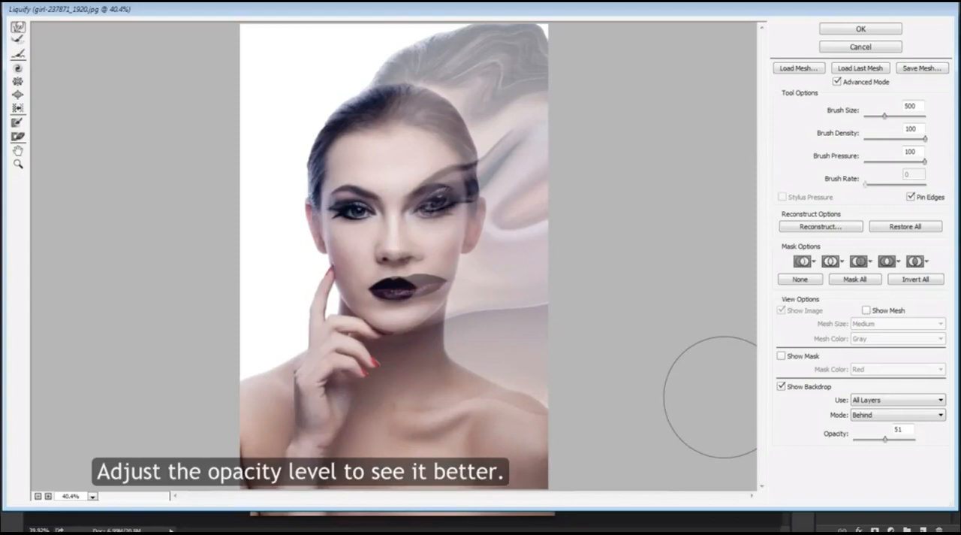
{"action": "mouse_move", "coordinate": [885, 439]}
{"action": "left_mouse_down"}
{"action": "mouse_move", "coordinate": [853, 442]}
{"action": "mouse_move", "coordinate": [895, 440]}
{"action": "mouse_move", "coordinate": [862, 437]}
{"action": "mouse_move", "coordinate": [883, 439]}
{"action": "left_mouse_up"}
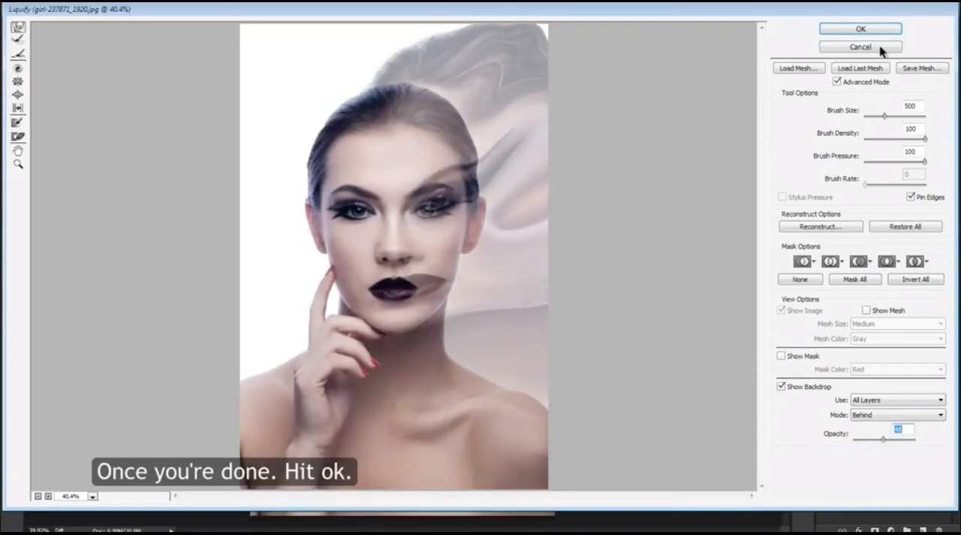
{"action": "left_click", "coordinate": [860, 29]}
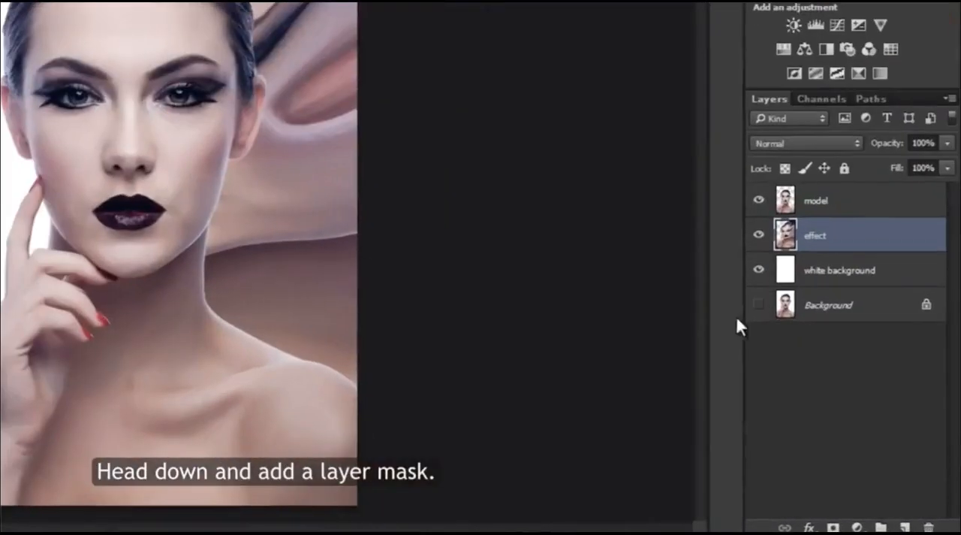
Step: Add a layer mask to the effect layer filled with black, and add a white layer mask to the model layer
{"action": "left_click", "coordinate": [833, 527]}
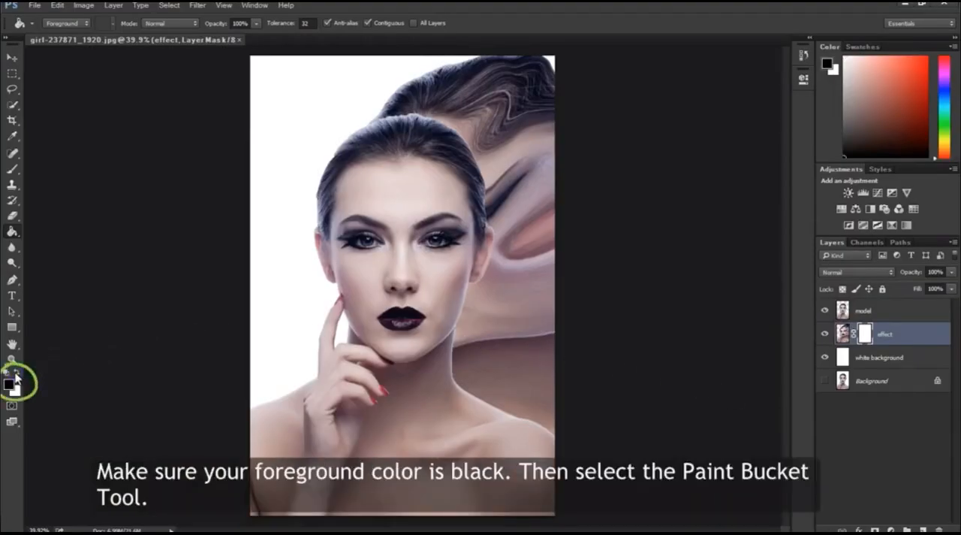
{"action": "left_click", "coordinate": [527, 161]}
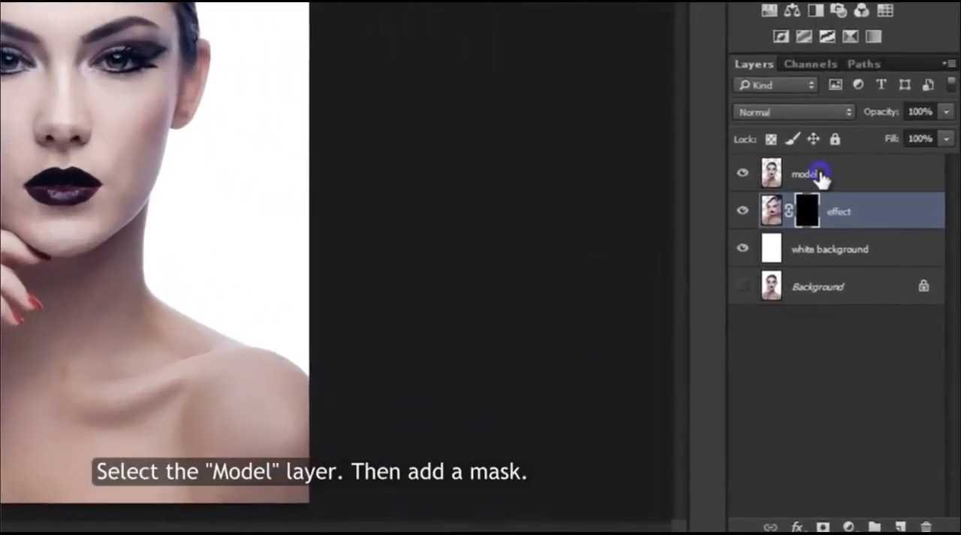
{"action": "left_click", "coordinate": [818, 174]}
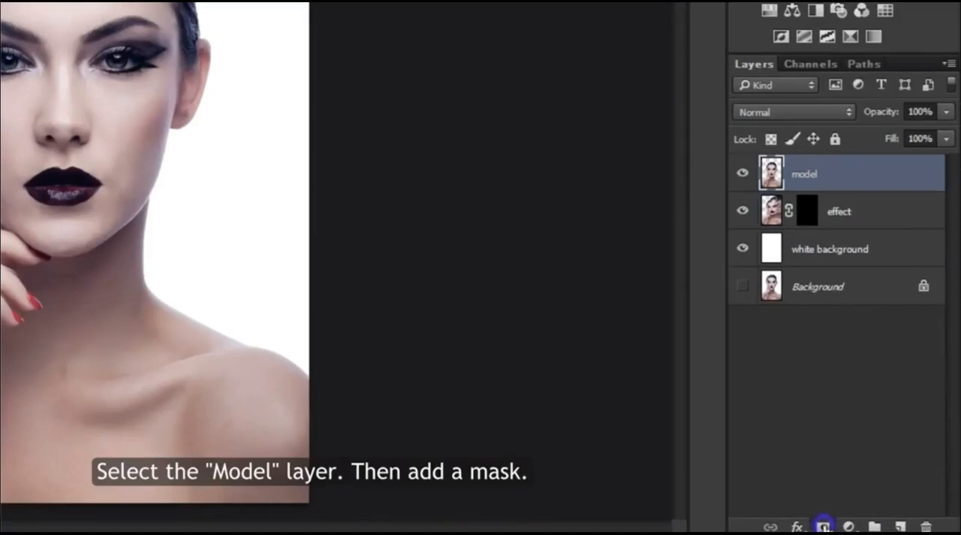
{"action": "left_click", "coordinate": [823, 526]}
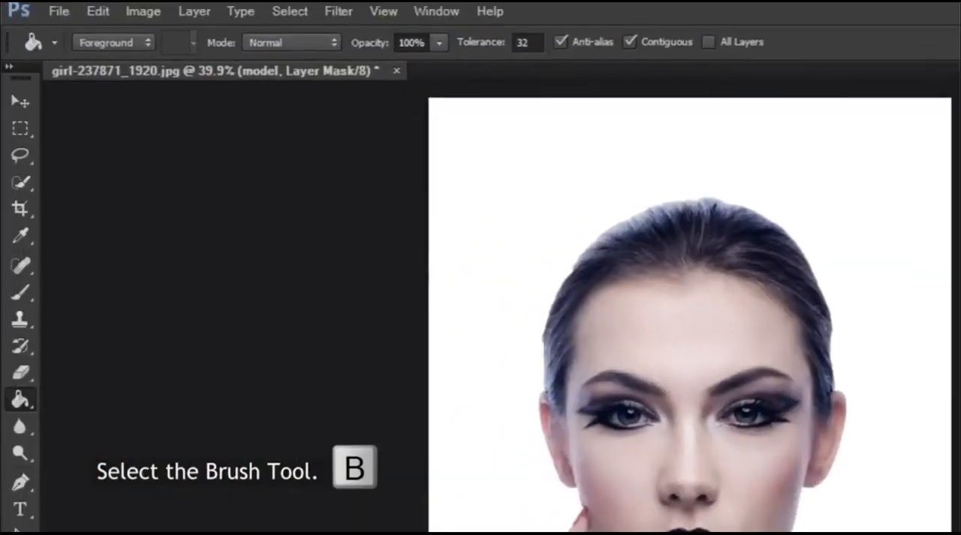
Step: Choose the 2444 particle brush for the Brush Tool and reduce its size to 600 px
{"action": "left_click", "coordinate": [22, 293]}
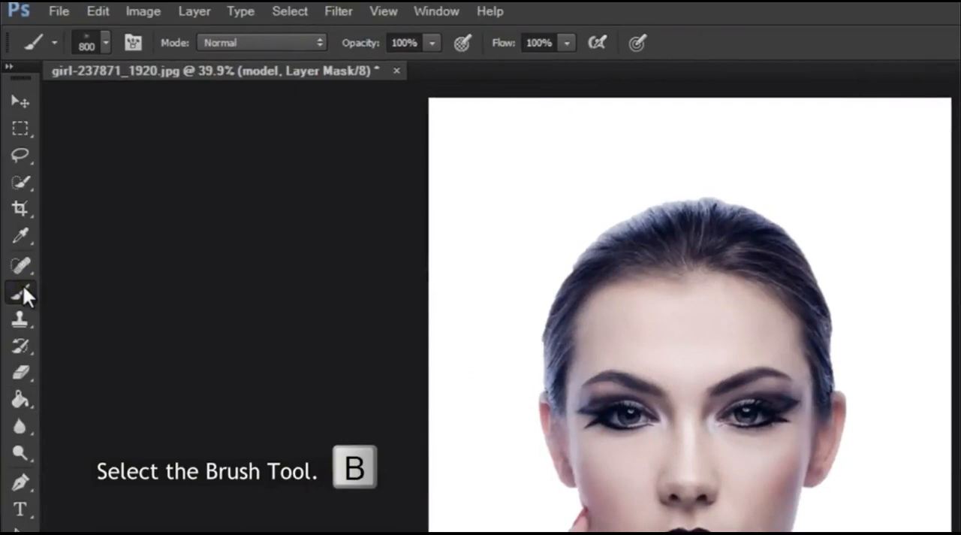
{"action": "left_click", "coordinate": [106, 43]}
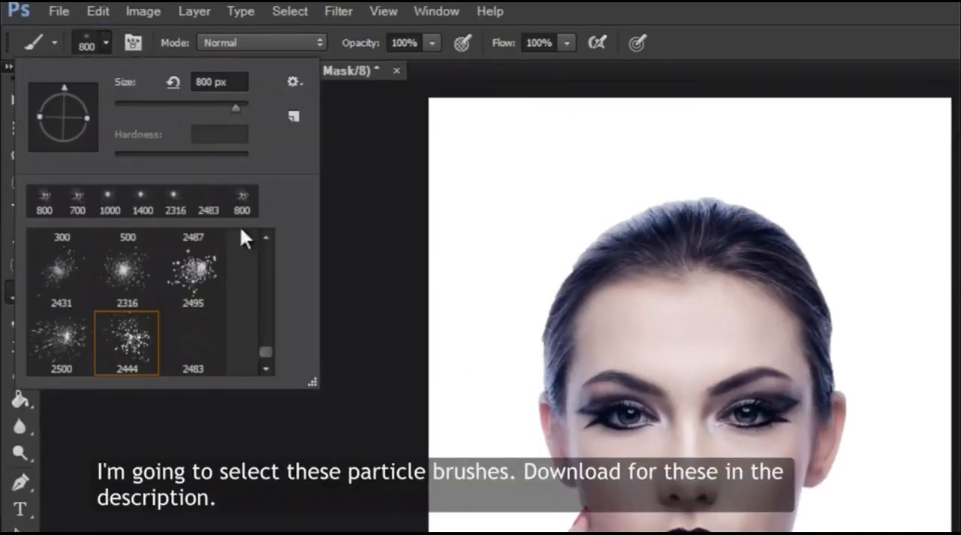
{"action": "mouse_move", "coordinate": [265, 345]}
{"action": "left_mouse_down"}
{"action": "mouse_move", "coordinate": [265, 333]}
{"action": "mouse_move", "coordinate": [264, 352]}
{"action": "left_mouse_up"}
{"action": "double_click", "coordinate": [128, 334]}
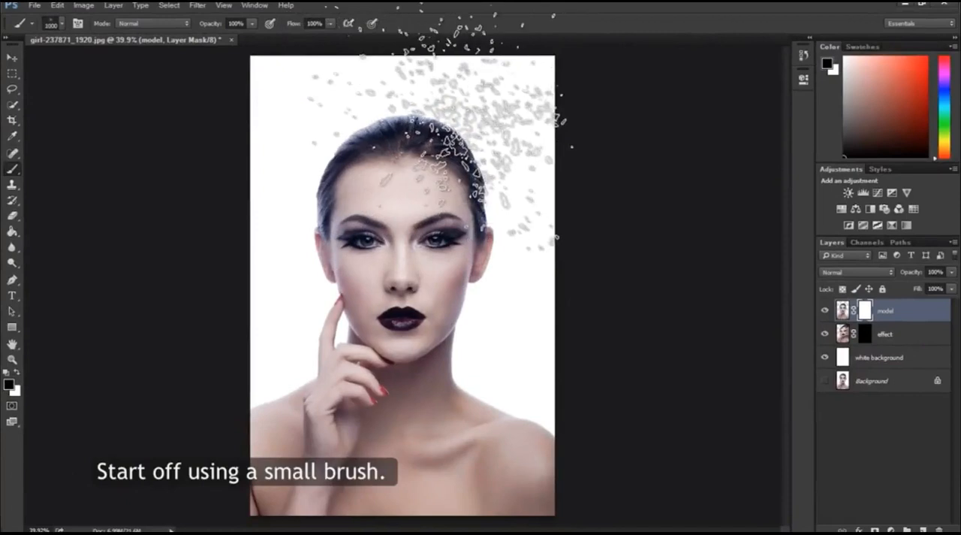
{"action": "key", "text": "bracketleft"}
{"action": "key", "text": "bracketleft"}
{"action": "key", "text": "bracketleft"}
{"action": "key", "text": "bracketleft"}
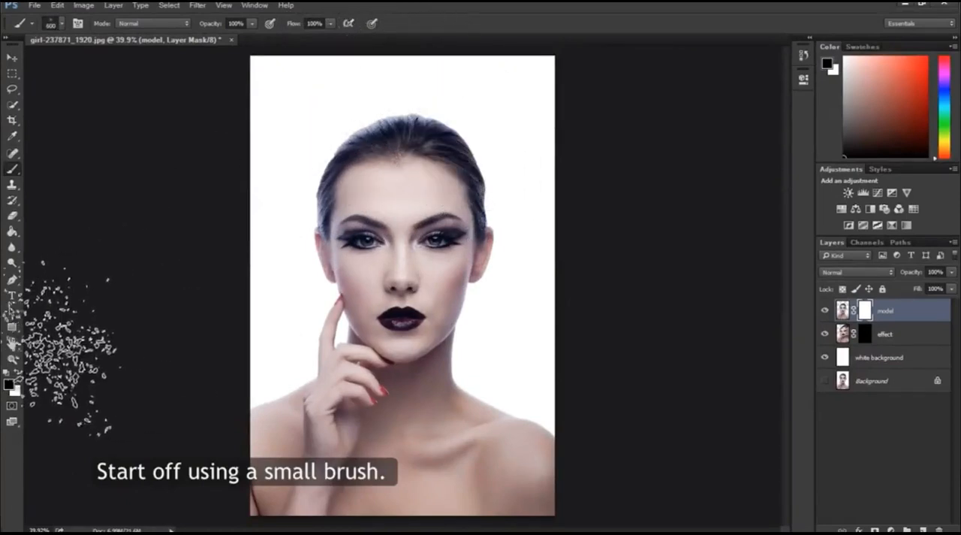
Step: Paint black particles on the model layer's mask over the upper-right hair, using brush sizes of 250 and 200 px
{"action": "key", "text": "z"}
{"action": "left_click_drag", "start_coordinate": [461, 140], "coordinate": [503, 147]}
{"action": "key", "text": "b"}
{"action": "key", "text": "bracketleft"}
{"action": "key", "text": "bracketleft"}
{"action": "key", "text": "bracketleft"}
{"action": "key", "text": "bracketleft"}
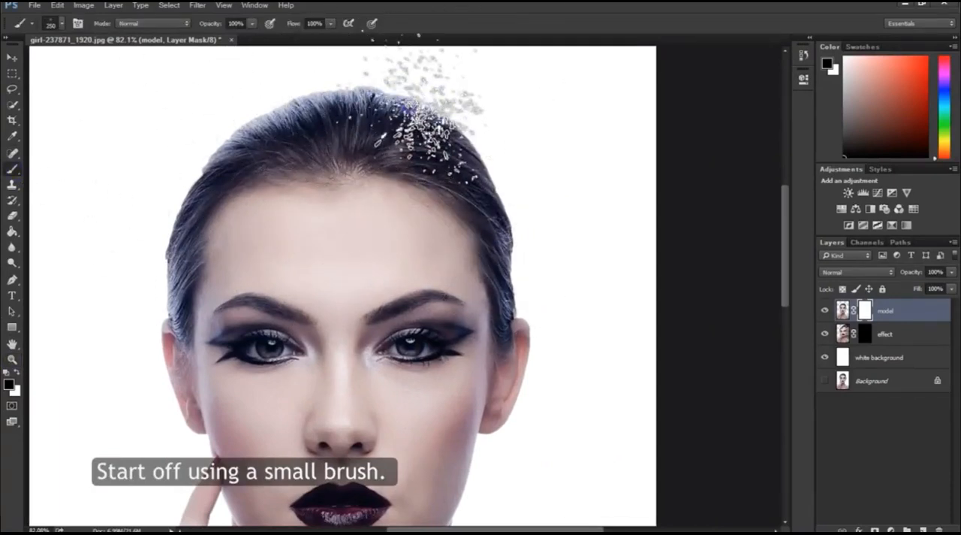
{"action": "key", "text": "bracketleft"}
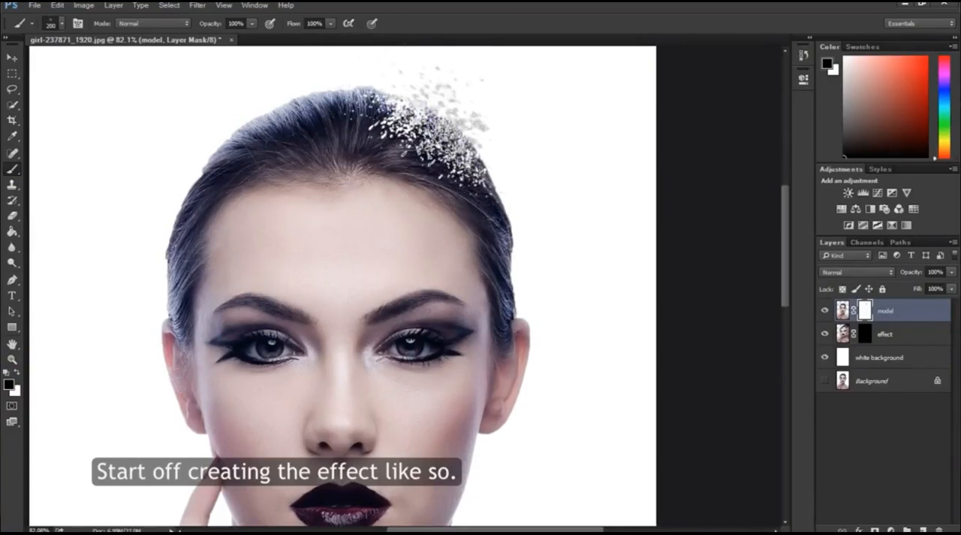
Step: Rotate the 2444 brush tip and paint more particles on the model mask across the top hair at 200 px
{"action": "left_click", "coordinate": [63, 24]}
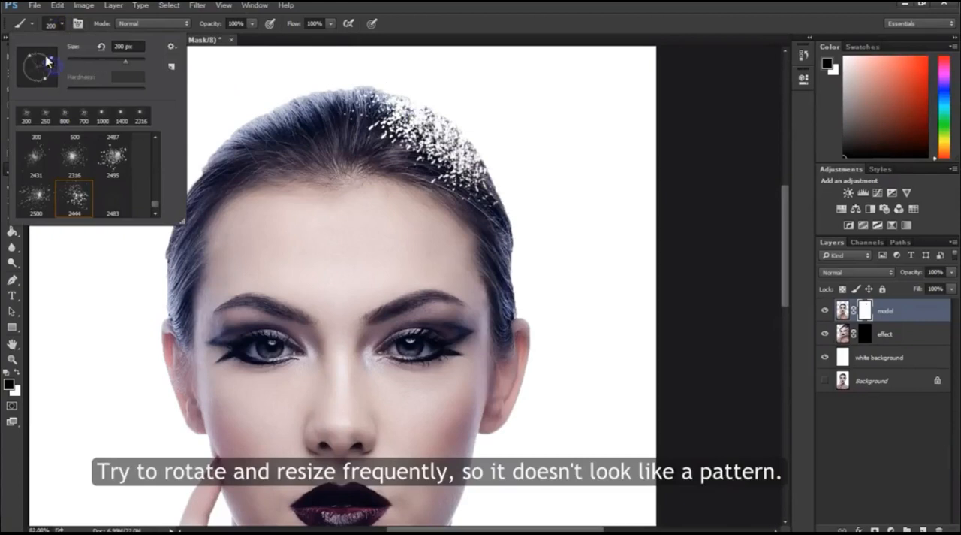
{"action": "left_click", "coordinate": [441, 109]}
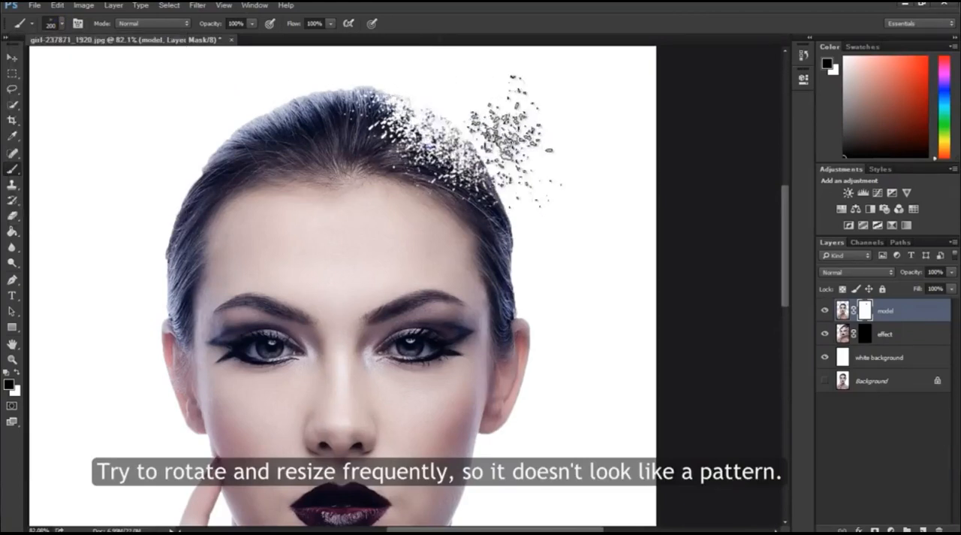
{"action": "left_click", "coordinate": [380, 107]}
{"action": "left_click", "coordinate": [418, 111]}
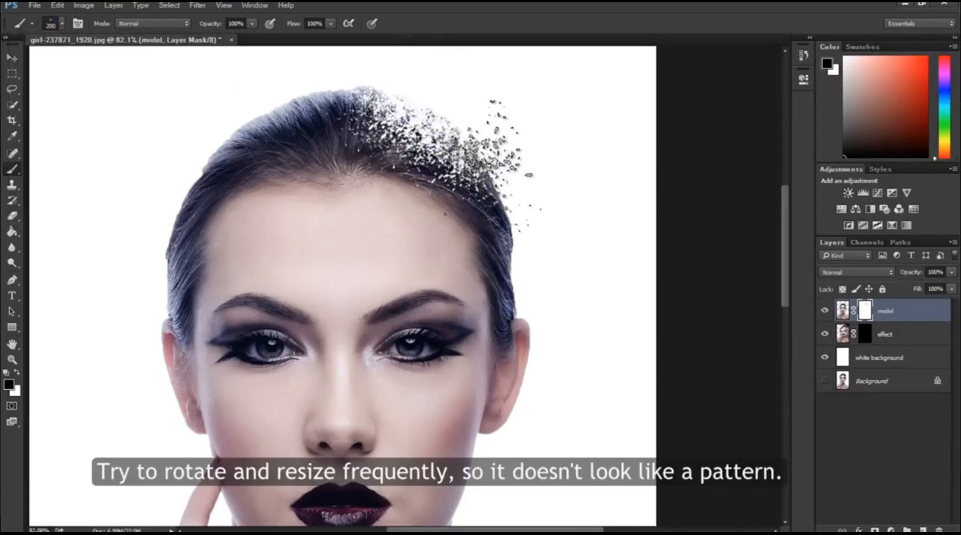
Step: Continue the black particles on the model mask down the hair beside the forehead, using brush sizes of 300 and 175 px
{"action": "key", "text": "bracketright"}
{"action": "key", "text": "bracketright"}
{"action": "key", "text": "bracketright"}
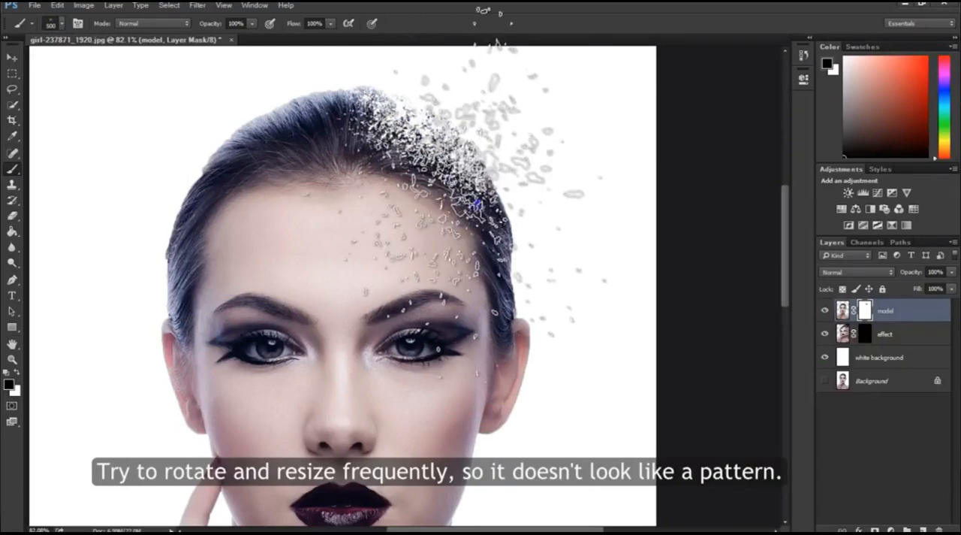
{"action": "left_click", "coordinate": [481, 178]}
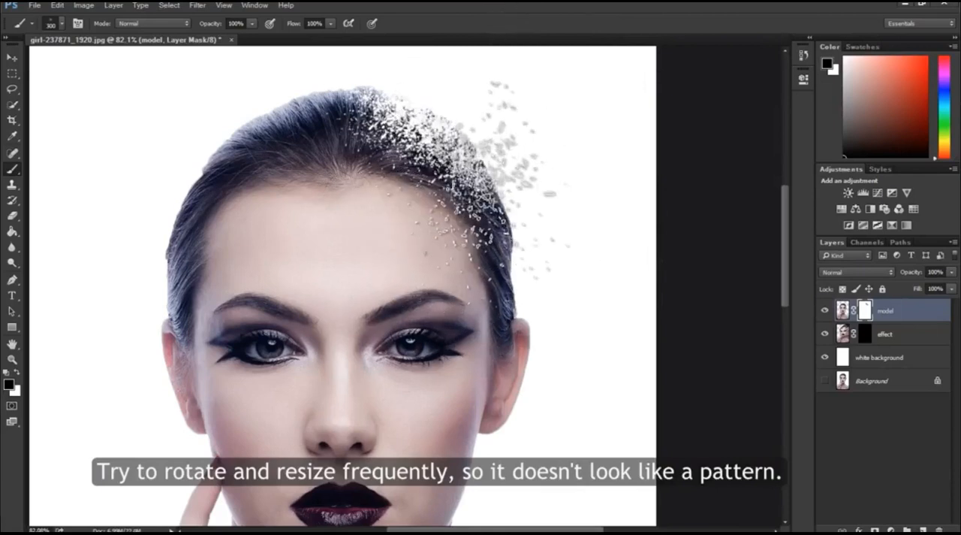
{"action": "key", "text": "bracketleft"}
{"action": "key", "text": "bracketleft"}
{"action": "key", "text": "bracketleft"}
{"action": "key", "text": "bracketleft"}
{"action": "key", "text": "bracketleft"}
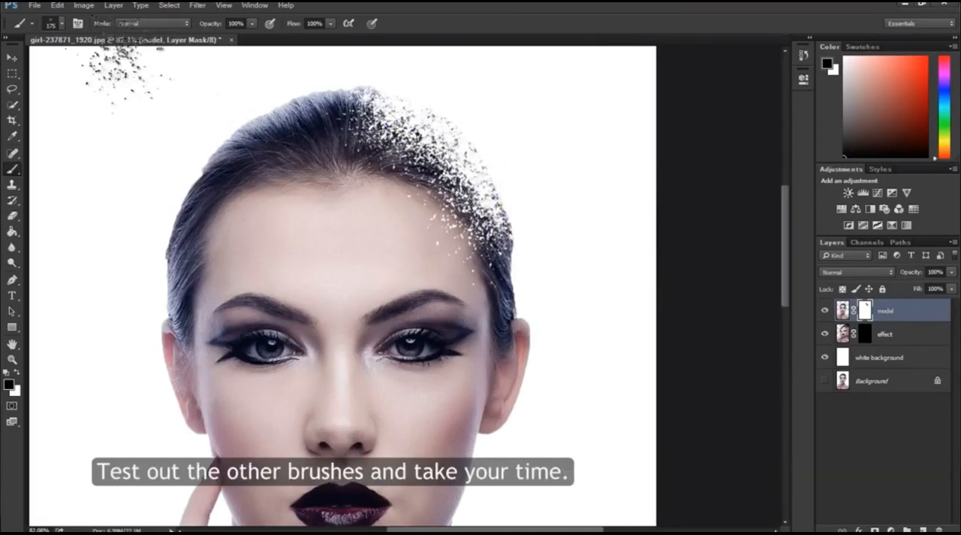
Step: Try the 2495 particle brush at 200 px on the model mask over the hair beside the forehead
{"action": "left_click", "coordinate": [62, 23]}
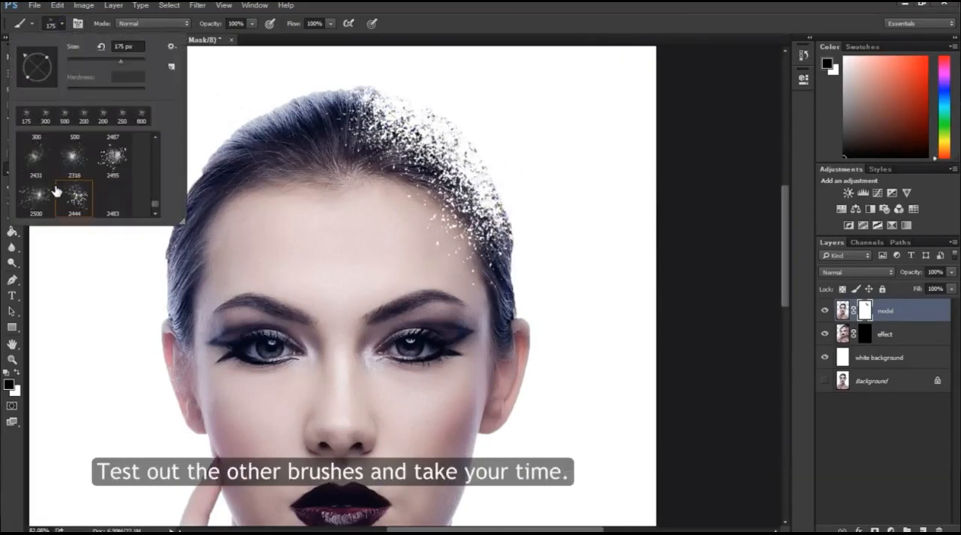
{"action": "double_click", "coordinate": [114, 161]}
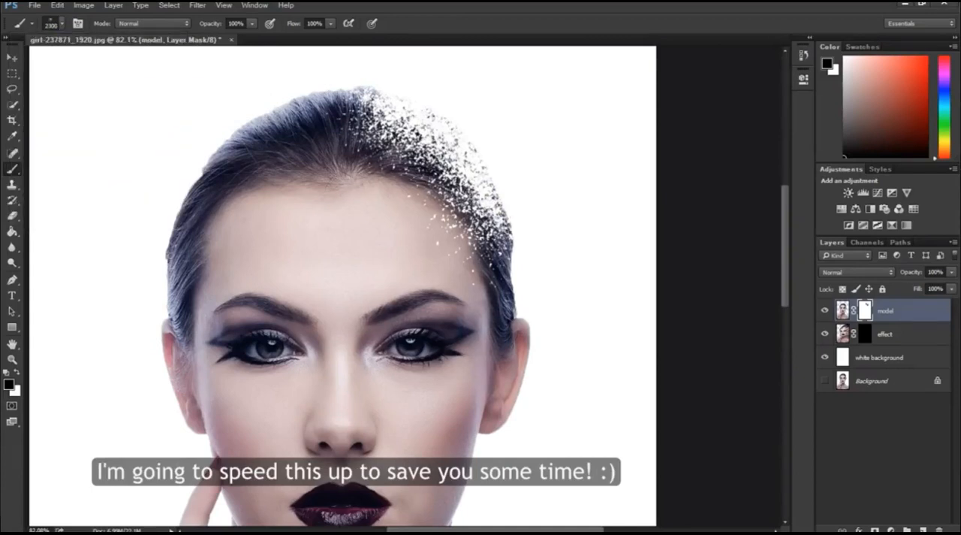
{"action": "key", "text": "bracketleft"}
{"action": "key", "text": "bracketleft"}
{"action": "key", "text": "bracketleft"}
{"action": "key", "text": "bracketleft"}
{"action": "key", "text": "bracketleft"}
{"action": "key", "text": "bracketleft"}
{"action": "key", "text": "bracketleft"}
{"action": "key", "text": "bracketleft"}
{"action": "key", "text": "bracketleft"}
{"action": "key", "text": "bracketleft"}
{"action": "key", "text": "bracketleft"}
{"action": "key", "text": "bracketleft"}
{"action": "key", "text": "bracketleft"}
{"action": "key", "text": "bracketleft"}
{"action": "key", "text": "bracketleft"}
{"action": "key", "text": "bracketleft"}
{"action": "key", "text": "bracketleft"}
{"action": "key", "text": "bracketleft"}
{"action": "key", "text": "bracketleft"}
{"action": "key", "text": "bracketleft"}
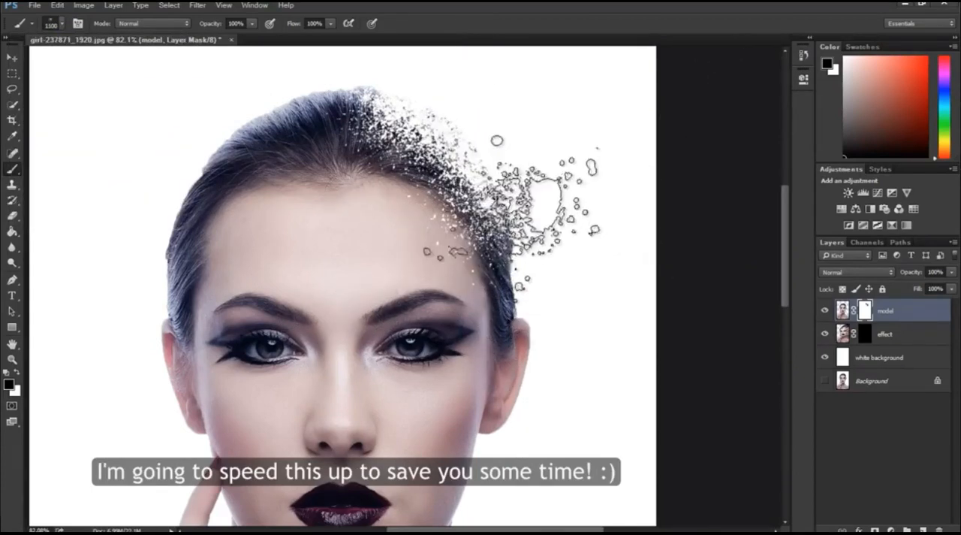
{"action": "left_click", "coordinate": [494, 193]}
{"action": "key", "text": "bracketright"}
{"action": "key", "text": "bracketright"}
{"action": "left_click", "coordinate": [509, 259]}
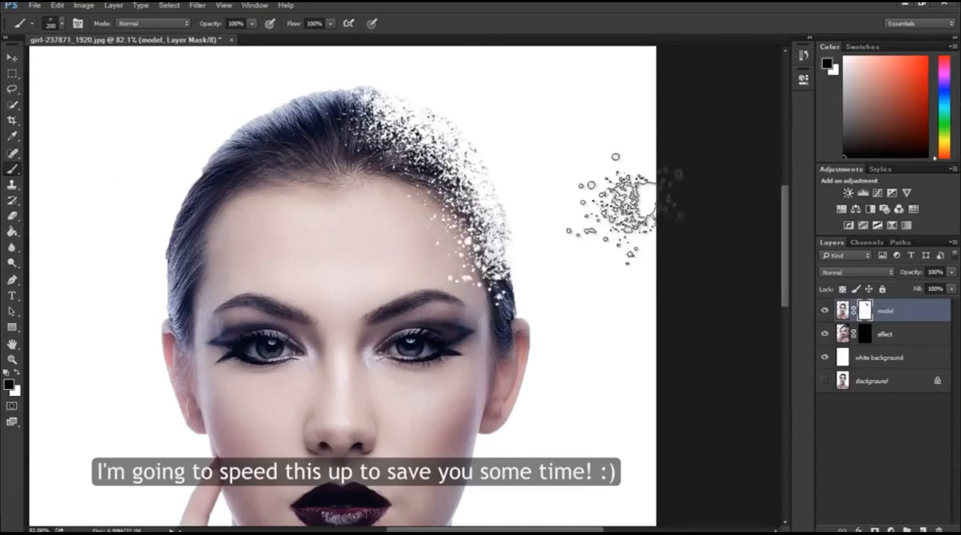
Step: Choose the 2431 particle brush and paint particles at 250 px over the hair and temple above the dispersing ear
{"action": "left_click", "coordinate": [62, 24]}
{"action": "double_click", "coordinate": [45, 199]}
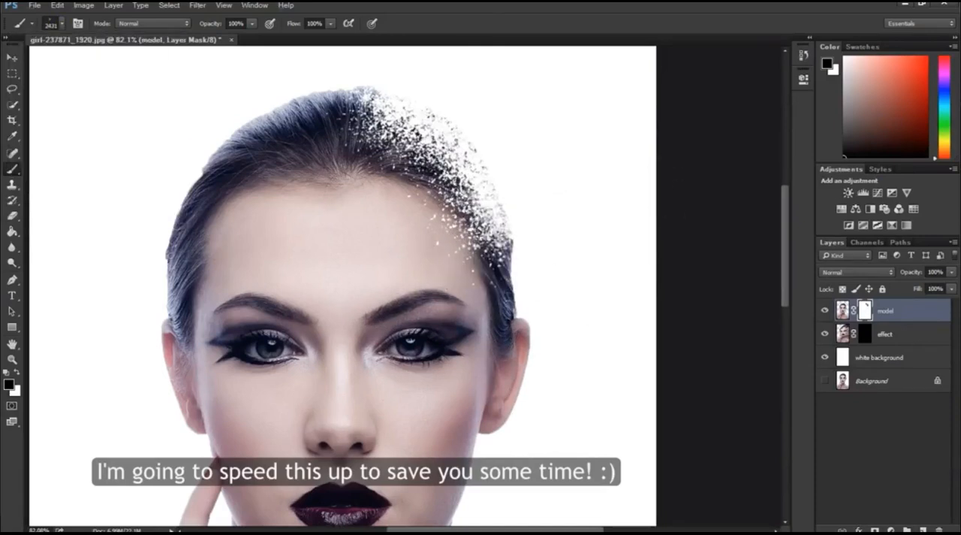
{"action": "key", "text": "bracketleft"}
{"action": "key", "text": "bracketleft"}
{"action": "key", "text": "bracketleft"}
{"action": "key", "text": "bracketleft"}
{"action": "key", "text": "bracketleft"}
{"action": "key", "text": "bracketleft"}
{"action": "key", "text": "bracketleft"}
{"action": "key", "text": "bracketleft"}
{"action": "key", "text": "bracketleft"}
{"action": "key", "text": "bracketleft"}
{"action": "key", "text": "bracketleft"}
{"action": "key", "text": "bracketleft"}
{"action": "key", "text": "bracketleft"}
{"action": "key", "text": "bracketleft"}
{"action": "key", "text": "bracketleft"}
{"action": "key", "text": "bracketleft"}
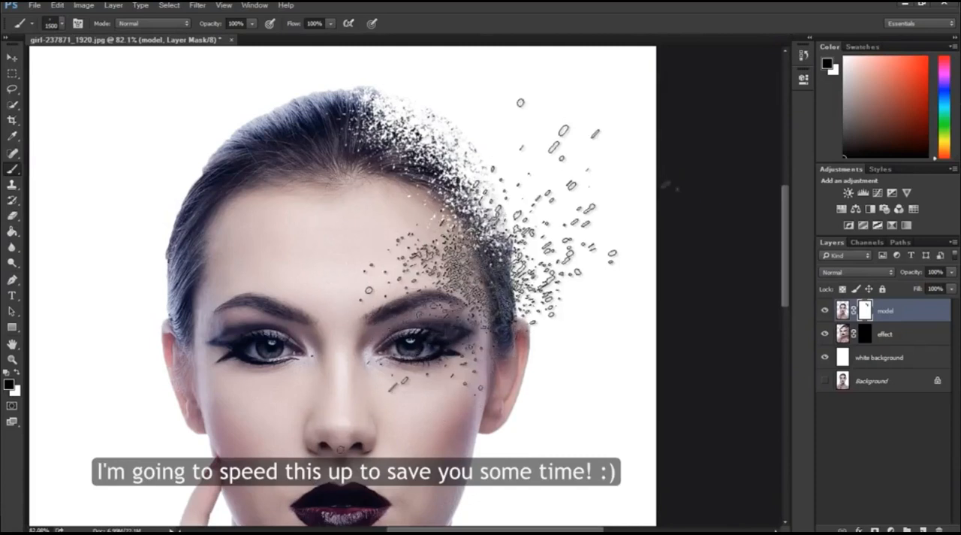
{"action": "key", "text": "bracketright"}
{"action": "key", "text": "bracketleft"}
{"action": "key", "text": "bracketleft"}
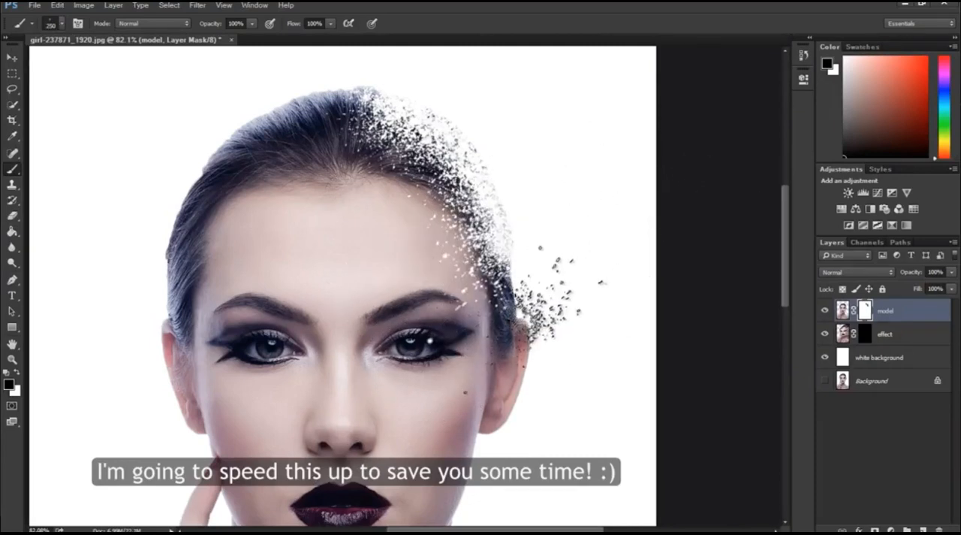
{"action": "left_click", "coordinate": [524, 310]}
Step: Adjust the brush tip angle and paint particles over the ear and adjoining cheek, reducing the brush to 175 px
{"action": "left_click", "coordinate": [62, 24]}
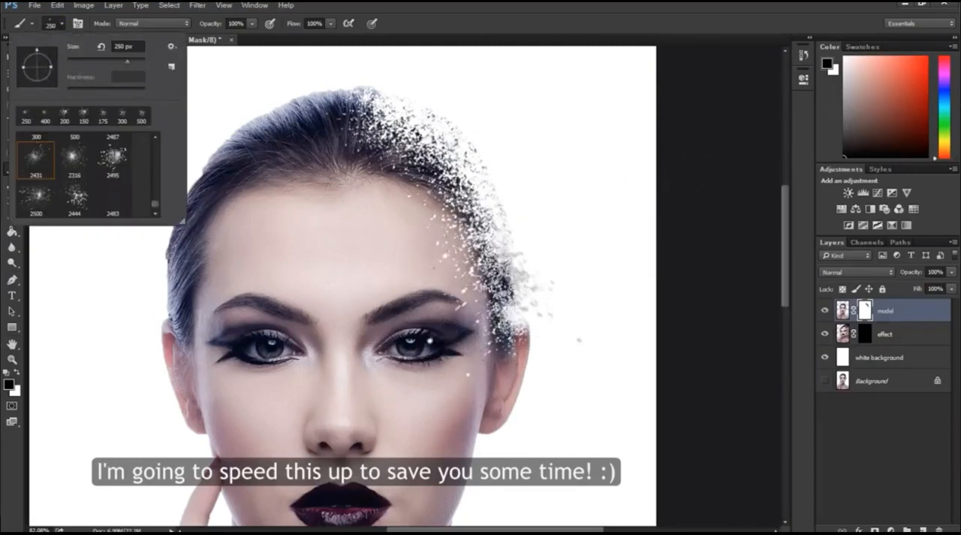
{"action": "left_click", "coordinate": [505, 278]}
{"action": "left_click", "coordinate": [506, 425]}
{"action": "key", "text": "bracketleft"}
{"action": "key", "text": "bracketleft"}
{"action": "left_click", "coordinate": [521, 403]}
{"action": "left_click", "coordinate": [524, 342]}
{"action": "scroll", "coordinate": [510, 404], "scroll_direction": "down", "scroll_amount": 2}
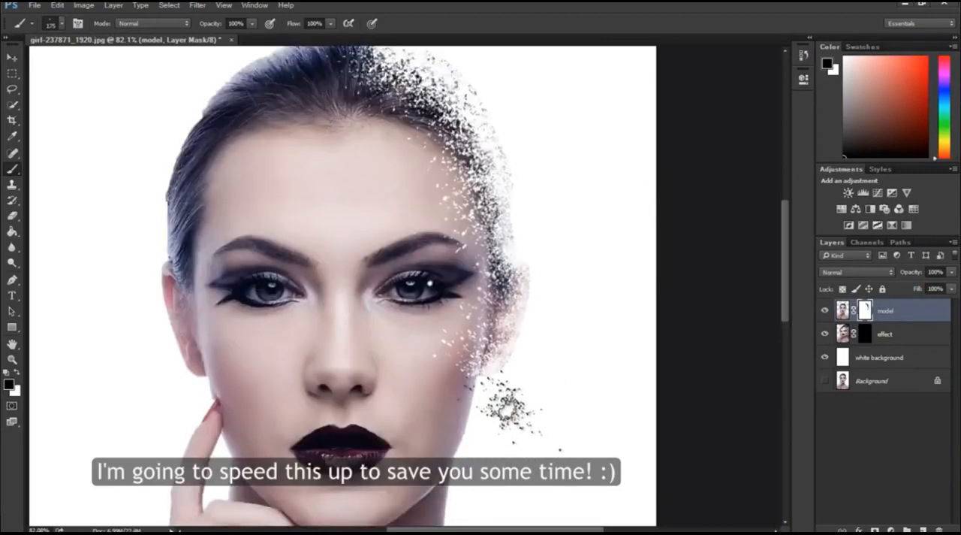
Step: Choose the 2444 particle brush at 150 px, rotate its tip, and paint particles along the cheek and jaw edge
{"action": "left_click", "coordinate": [62, 23]}
{"action": "double_click", "coordinate": [78, 194]}
{"action": "key", "text": "bracketleft"}
{"action": "key", "text": "bracketleft"}
{"action": "key", "text": "bracketleft"}
{"action": "key", "text": "bracketleft"}
{"action": "key", "text": "bracketleft"}
{"action": "key", "text": "bracketleft"}
{"action": "key", "text": "bracketleft"}
{"action": "key", "text": "bracketleft"}
{"action": "key", "text": "bracketleft"}
{"action": "key", "text": "bracketleft"}
{"action": "key", "text": "bracketleft"}
{"action": "key", "text": "bracketleft"}
{"action": "key", "text": "bracketleft"}
{"action": "key", "text": "bracketleft"}
{"action": "key", "text": "bracketleft"}
{"action": "key", "text": "bracketleft"}
{"action": "key", "text": "bracketleft"}
{"action": "key", "text": "bracketleft"}
{"action": "key", "text": "bracketleft"}
{"action": "key", "text": "bracketleft"}
{"action": "key", "text": "bracketleft"}
{"action": "left_click", "coordinate": [61, 23]}
{"action": "left_click_drag", "start_coordinate": [22, 82], "coordinate": [19, 69]}
{"action": "left_click", "coordinate": [483, 381]}
{"action": "left_click", "coordinate": [471, 303]}
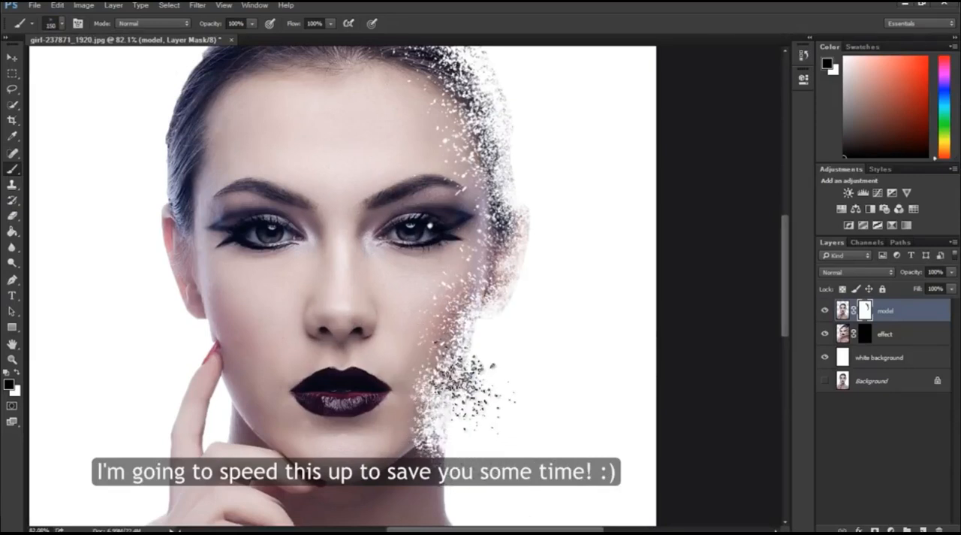
{"action": "scroll", "coordinate": [476, 431], "scroll_direction": "down", "scroll_amount": 2}
{"action": "left_click", "coordinate": [431, 324]}
Step: Reduce the brush to 100 px and smaller and paint particles down the neck edge to where it meets the shoulder
{"action": "key", "text": "bracketleft"}
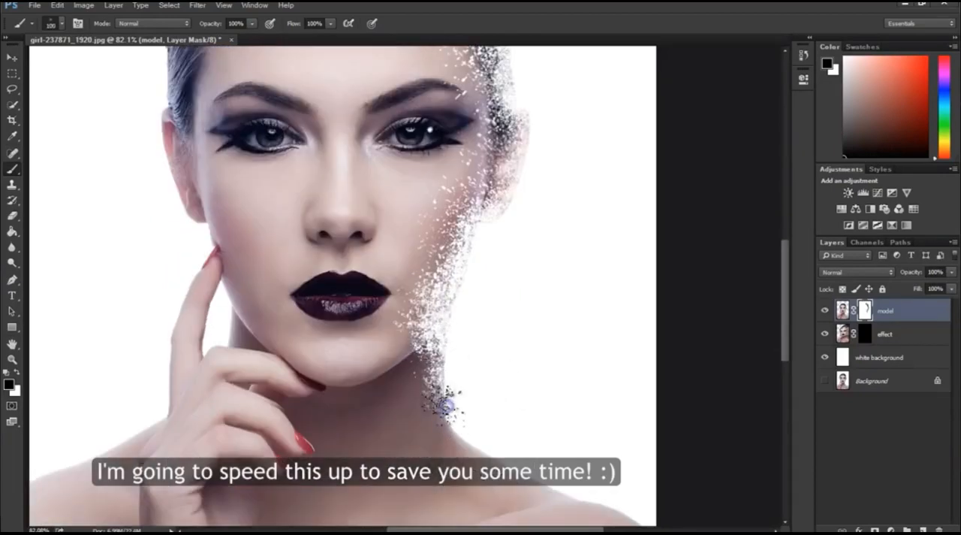
{"action": "left_click", "coordinate": [442, 407]}
{"action": "left_click", "coordinate": [460, 445]}
{"action": "left_click", "coordinate": [455, 428]}
{"action": "left_click", "coordinate": [501, 458]}
{"action": "key", "text": "bracketleft"}
{"action": "key", "text": "bracketleft"}
{"action": "left_click", "coordinate": [468, 438]}
Step: Paint black particles along the shoulder's upper edge on the model mask, using brush sizes of 300 and 200 px
{"action": "scroll", "coordinate": [497, 479], "scroll_direction": "down", "scroll_amount": 2}
{"action": "key", "text": "bracketright"}
{"action": "key", "text": "bracketright"}
{"action": "key", "text": "bracketright"}
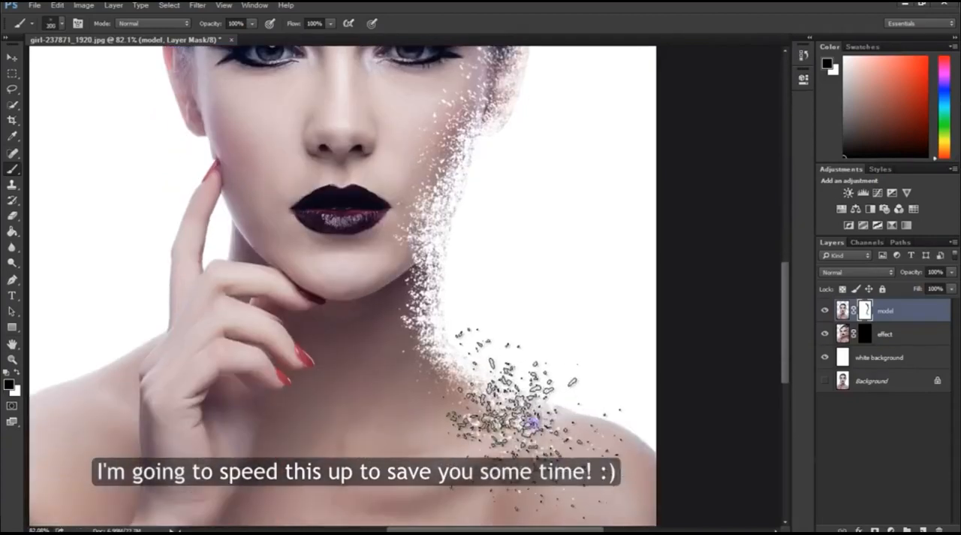
{"action": "left_click", "coordinate": [560, 422]}
{"action": "left_click", "coordinate": [603, 428]}
{"action": "left_click", "coordinate": [631, 437]}
{"action": "left_click", "coordinate": [590, 448]}
Step: Make white the foreground color and choose the 60 px hard round brush for touching up the model mask
{"action": "scroll", "coordinate": [555, 372], "scroll_direction": "up", "scroll_amount": 5}
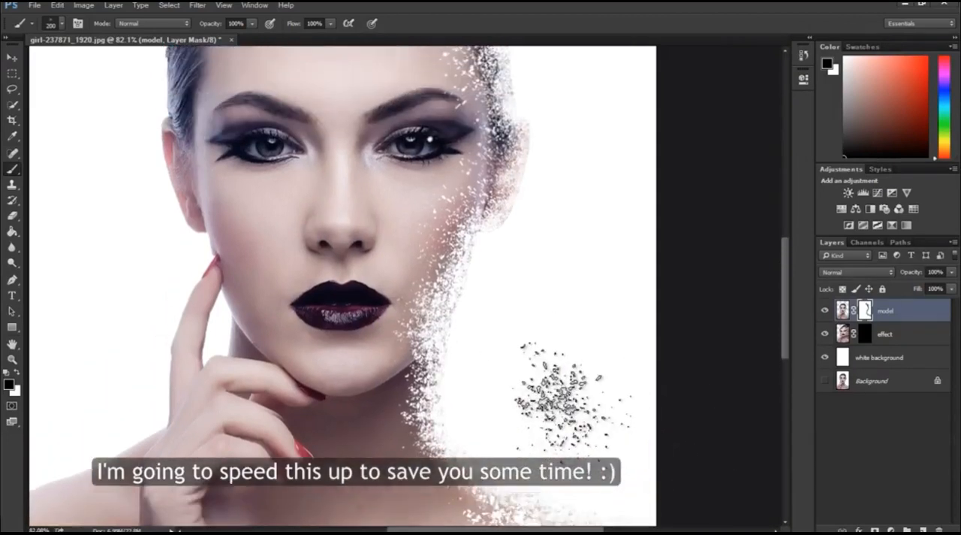
{"action": "scroll", "coordinate": [563, 353], "scroll_direction": "up", "scroll_amount": 2}
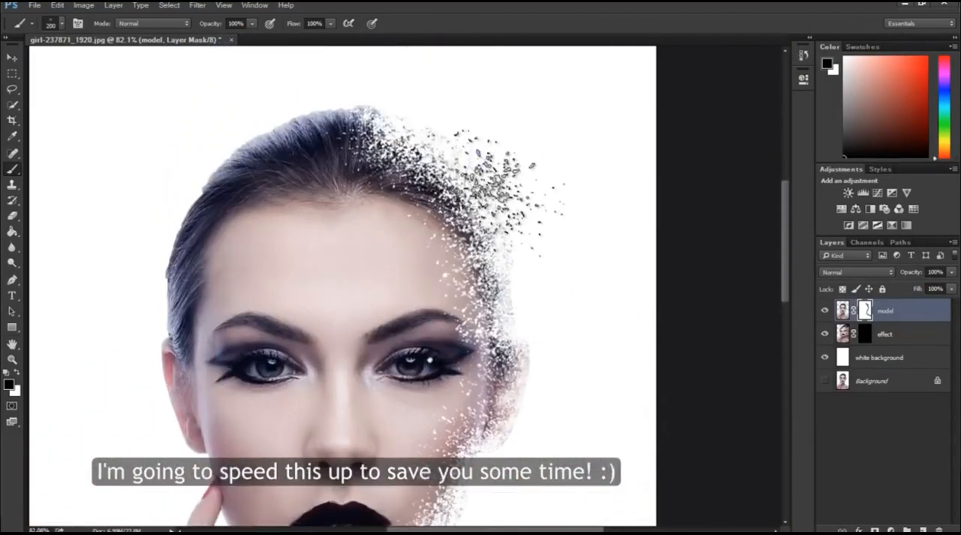
{"action": "scroll", "coordinate": [579, 301], "scroll_direction": "down", "scroll_amount": 2}
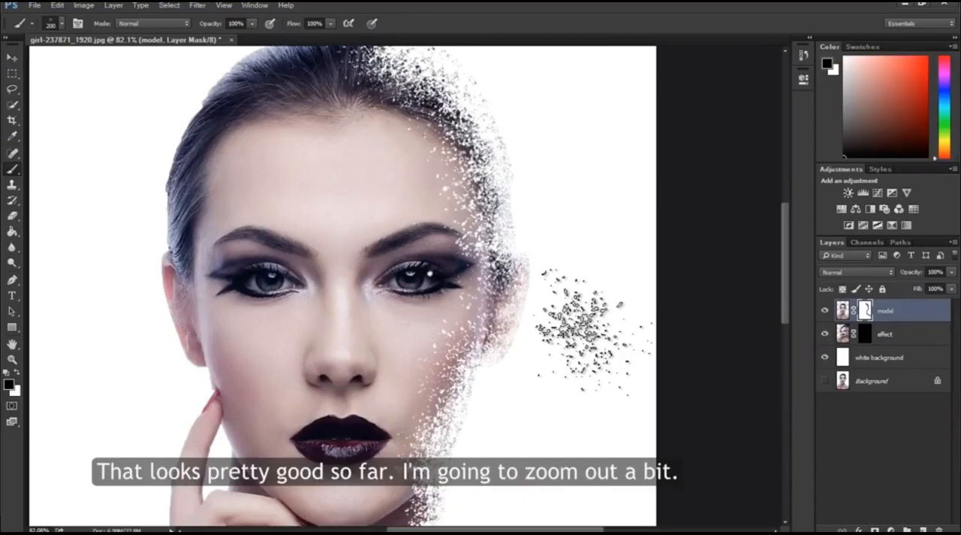
{"action": "left_click", "coordinate": [12, 359]}
{"action": "left_click_drag", "start_coordinate": [341, 358], "coordinate": [291, 359]}
{"action": "left_click_drag", "start_coordinate": [442, 229], "coordinate": [508, 237]}
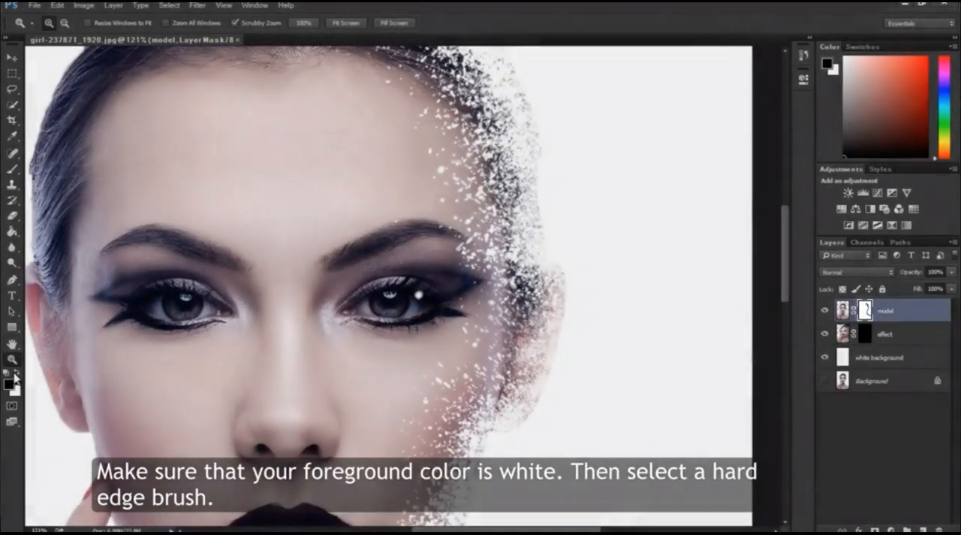
{"action": "key", "text": "x"}
{"action": "left_click", "coordinate": [13, 167]}
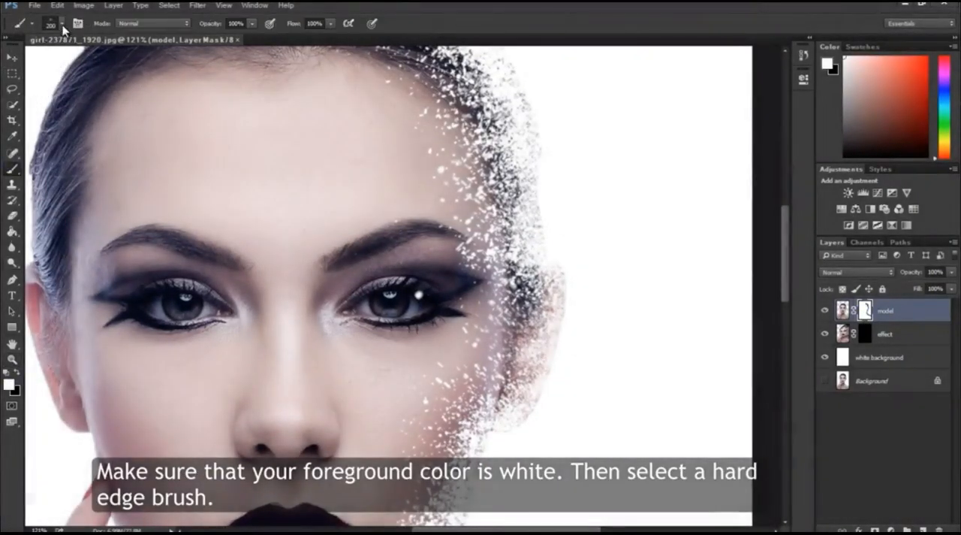
{"action": "left_click", "coordinate": [62, 25]}
{"action": "left_click_drag", "start_coordinate": [156, 205], "coordinate": [155, 167]}
{"action": "double_click", "coordinate": [79, 185]}
Step: Paint white on the model mask to restore the speck on the eye and touch up stray specks around the chin and neck
{"action": "left_click", "coordinate": [418, 294]}
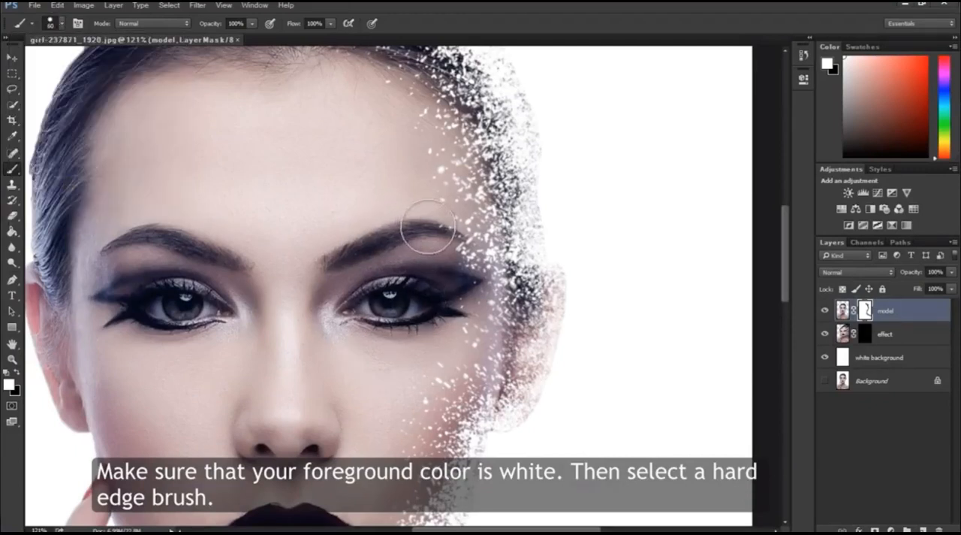
{"action": "scroll", "coordinate": [366, 361], "scroll_direction": "down", "scroll_amount": 10}
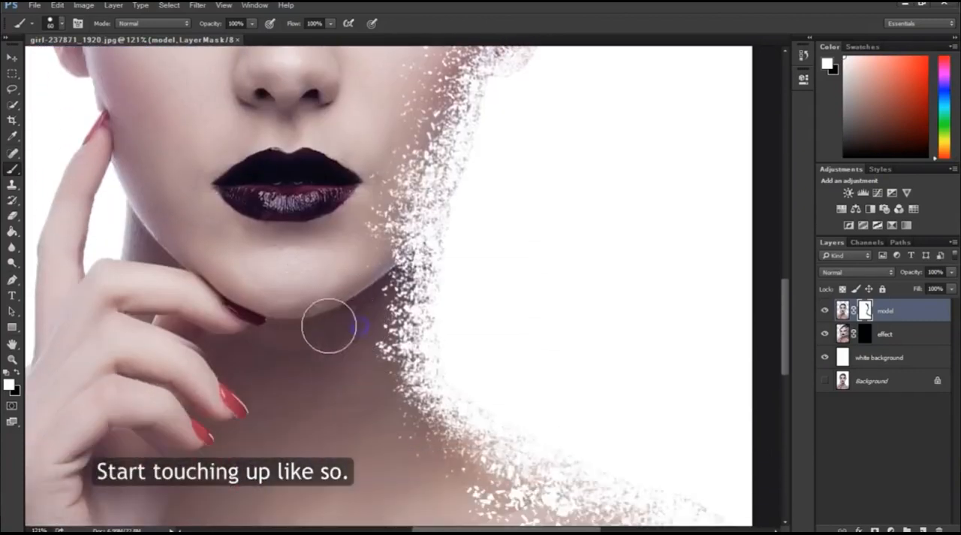
{"action": "scroll", "coordinate": [348, 401], "scroll_direction": "down", "scroll_amount": 3}
{"action": "scroll", "coordinate": [348, 391], "scroll_direction": "up", "scroll_amount": 2}
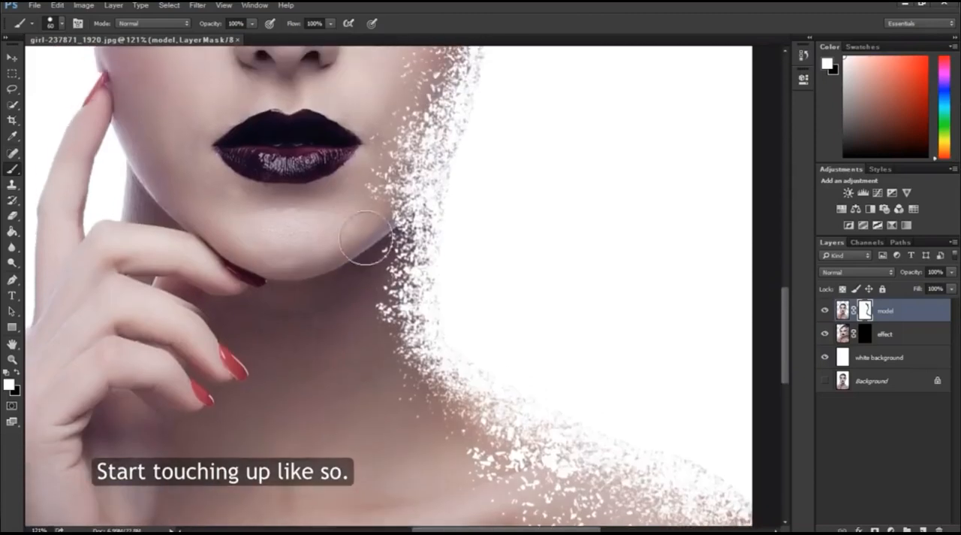
{"action": "scroll", "coordinate": [393, 421], "scroll_direction": "down", "scroll_amount": 5}
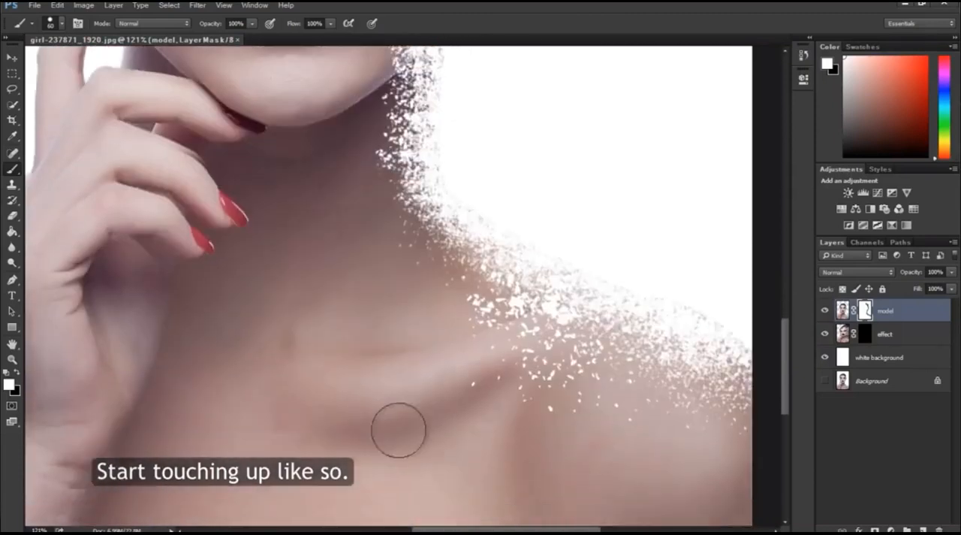
{"action": "left_click_drag", "start_coordinate": [784, 368], "coordinate": [765, 223]}
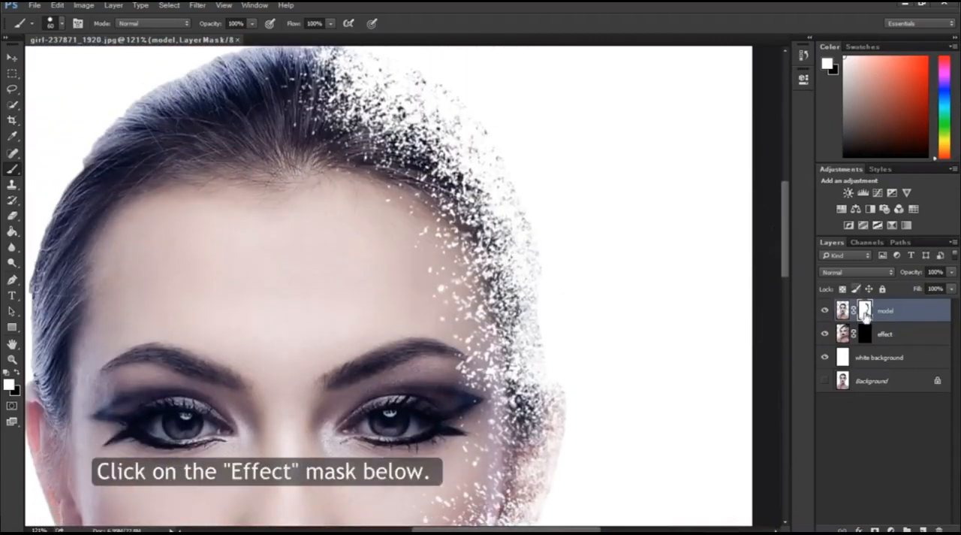
Step: Select the effect layer's mask and choose the 2444 particle brush for it, reduced to 600 px
{"action": "left_click", "coordinate": [864, 334]}
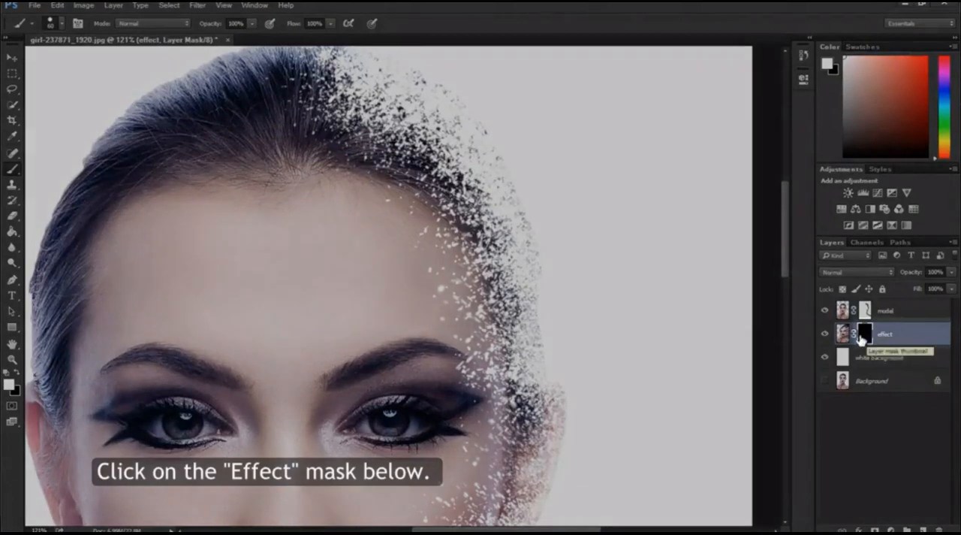
{"action": "left_click", "coordinate": [63, 24]}
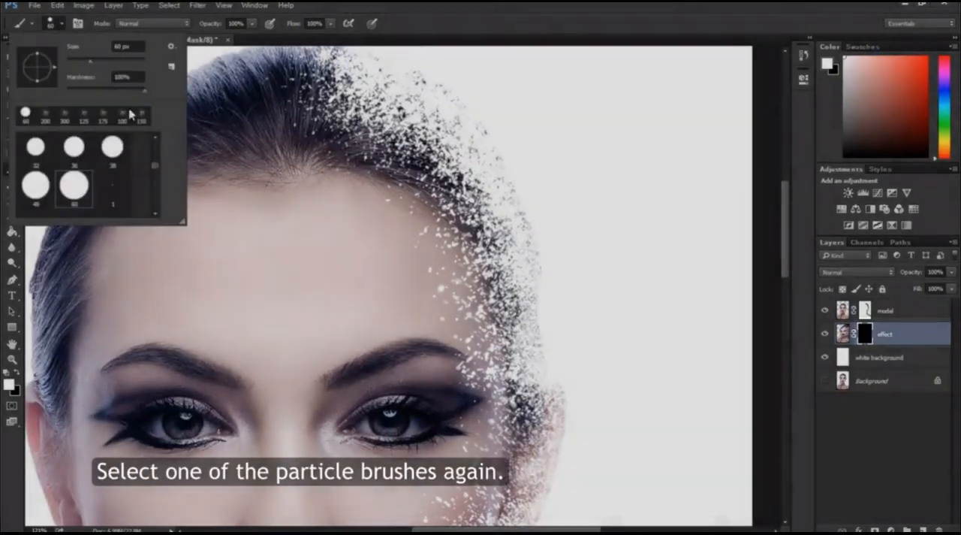
{"action": "left_click_drag", "start_coordinate": [154, 142], "coordinate": [148, 205]}
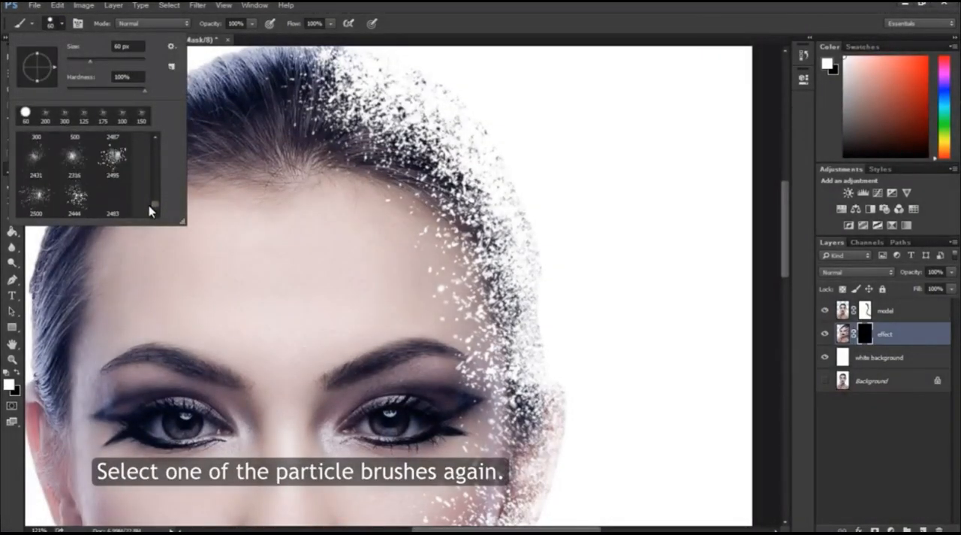
{"action": "double_click", "coordinate": [76, 198]}
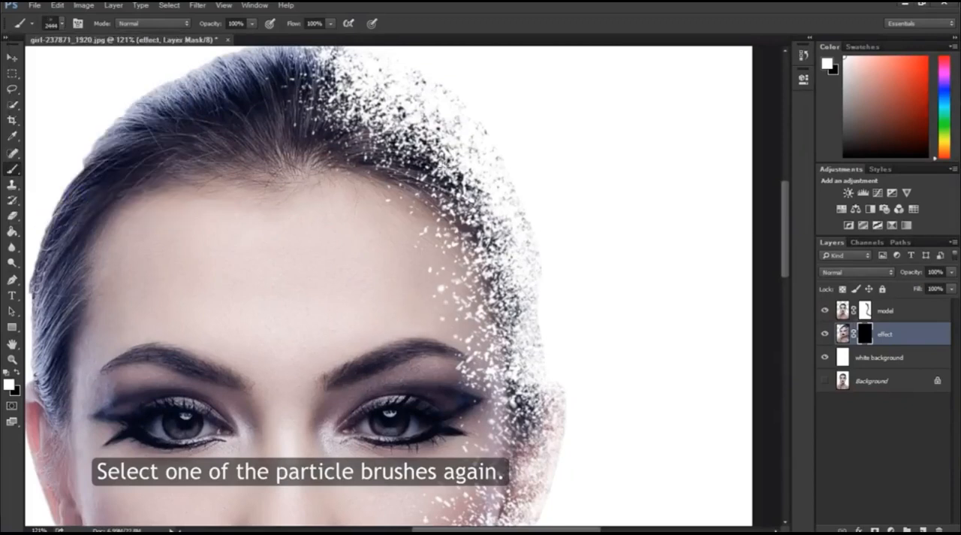
{"action": "key", "text": "bracketleft"}
{"action": "key", "text": "bracketleft"}
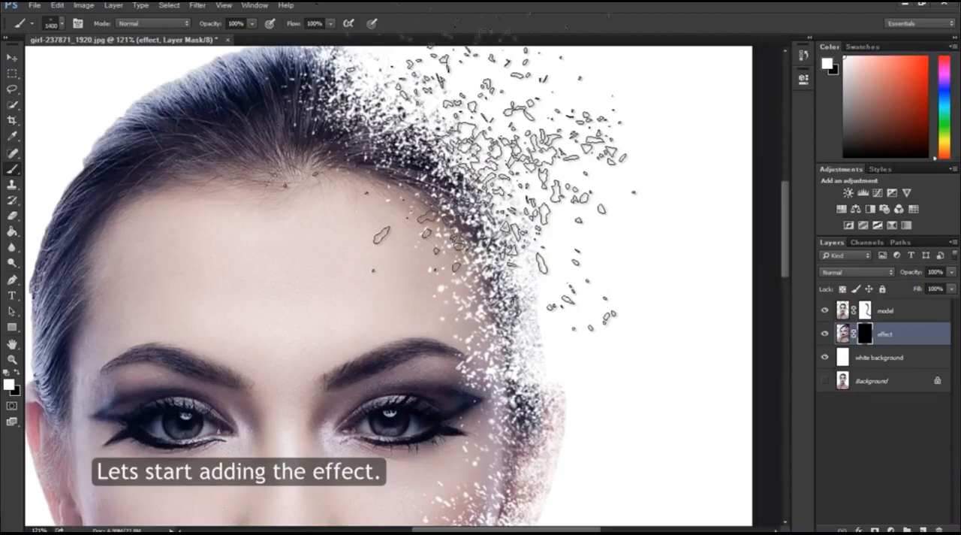
{"action": "key", "text": "bracketleft"}
{"action": "key", "text": "bracketleft"}
{"action": "key", "text": "bracketleft"}
{"action": "key", "text": "bracketleft"}
{"action": "key", "text": "bracketleft"}
{"action": "key", "text": "bracketleft"}
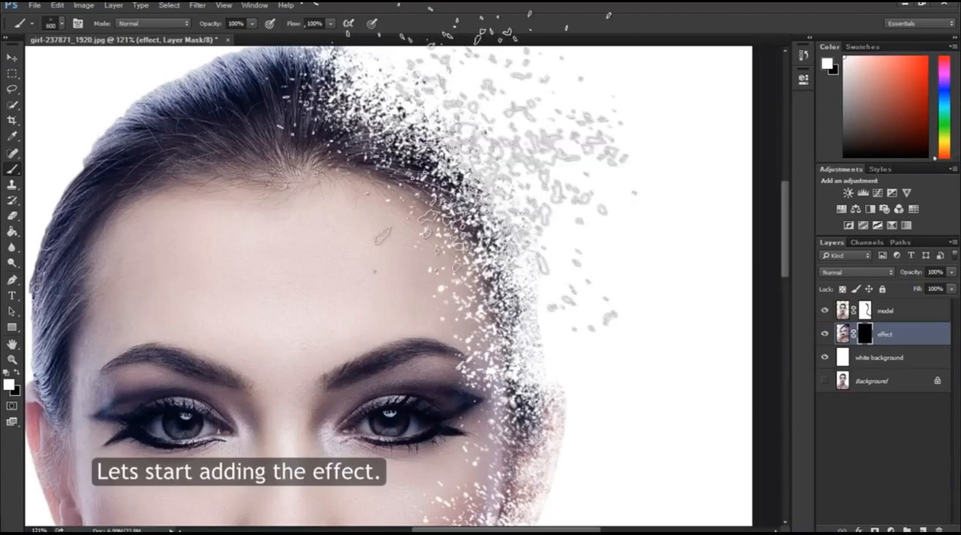
Step: Paint white particles on the effect layer's mask along the hair's dissolving upper edge, using brush sizes of 600 and 250 px
{"action": "scroll", "coordinate": [451, 187], "scroll_direction": "up", "scroll_amount": 10}
{"action": "left_click", "coordinate": [382, 273]}
{"action": "key", "text": "bracketright"}
{"action": "left_click", "coordinate": [426, 311]}
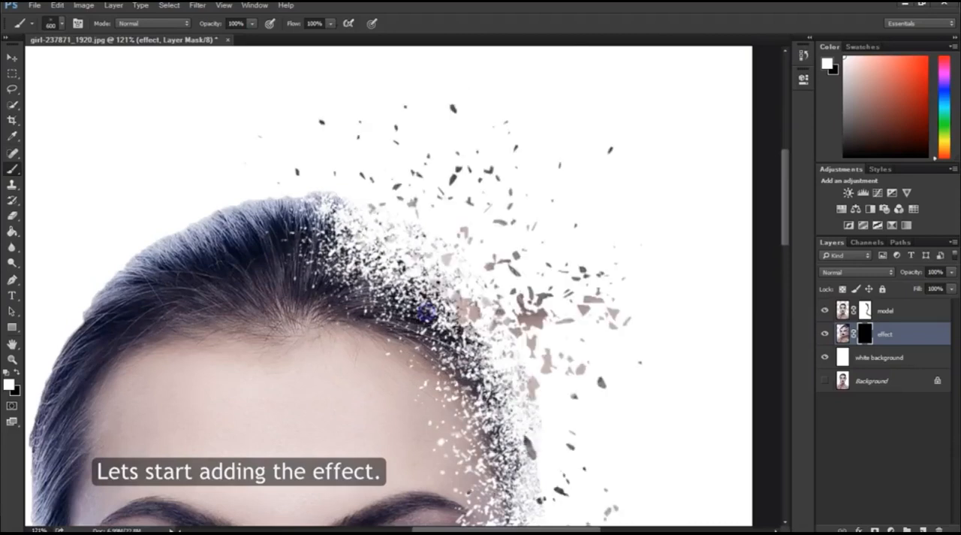
{"action": "scroll", "coordinate": [495, 368], "scroll_direction": "down", "scroll_amount": 5}
{"action": "key", "text": "bracketleft"}
{"action": "key", "text": "bracketleft"}
{"action": "key", "text": "bracketleft"}
{"action": "scroll", "coordinate": [525, 315], "scroll_direction": "up", "scroll_amount": 2}
{"action": "key", "text": "bracketleft"}
{"action": "scroll", "coordinate": [440, 226], "scroll_direction": "up", "scroll_amount": 4}
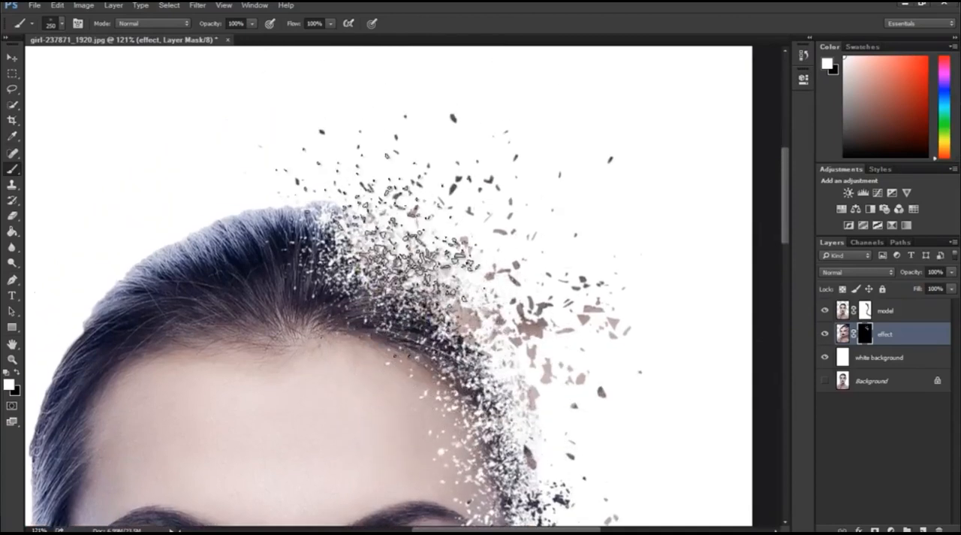
Step: Try a particle stamp with the brush enlarged to 800 px beside the hair, and undo it
{"action": "scroll", "coordinate": [375, 214], "scroll_direction": "up", "scroll_amount": 1}
{"action": "key", "text": "bracketright"}
{"action": "key", "text": "bracketright"}
{"action": "key", "text": "bracketright"}
{"action": "key", "text": "bracketright"}
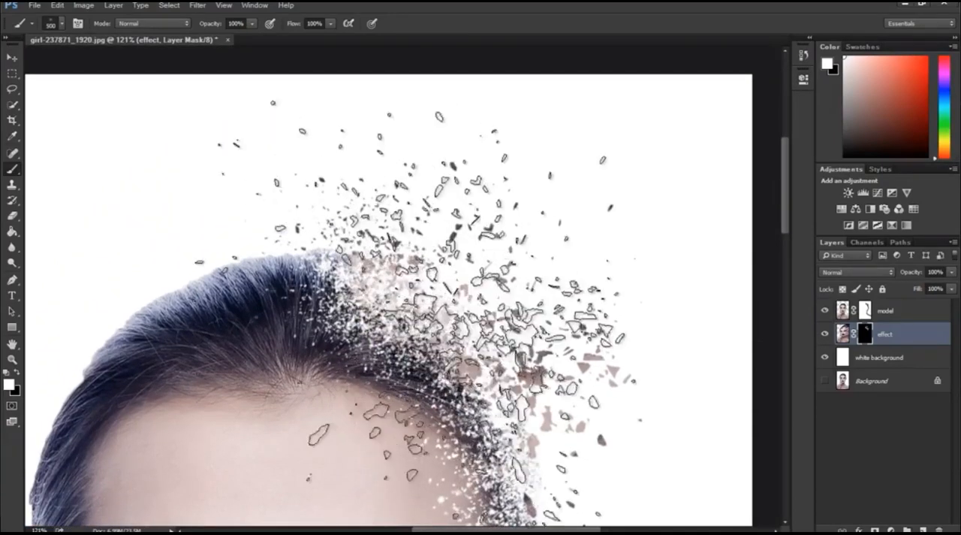
{"action": "left_click", "coordinate": [499, 339]}
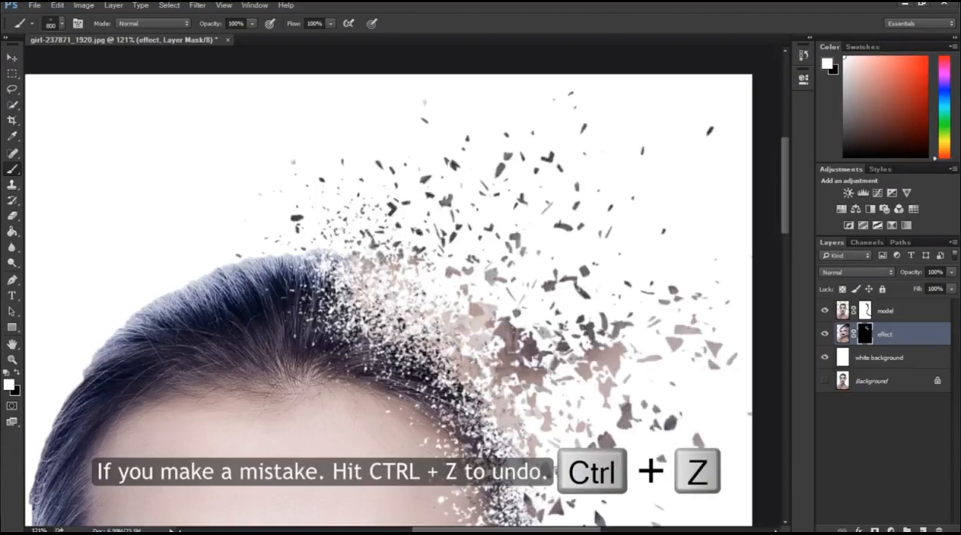
{"action": "key", "text": "ctrl+z"}
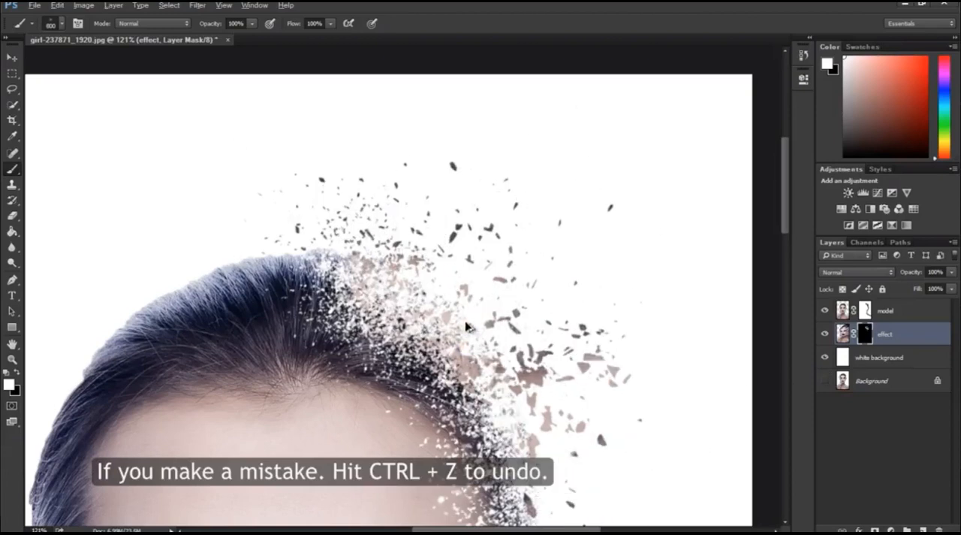
Step: Paint particles on the effect mask beside the hair at 400 px, and beside the temple and ear at 200 px
{"action": "key", "text": "bracketleft"}
{"action": "key", "text": "bracketleft"}
{"action": "key", "text": "bracketleft"}
{"action": "left_click", "coordinate": [518, 304]}
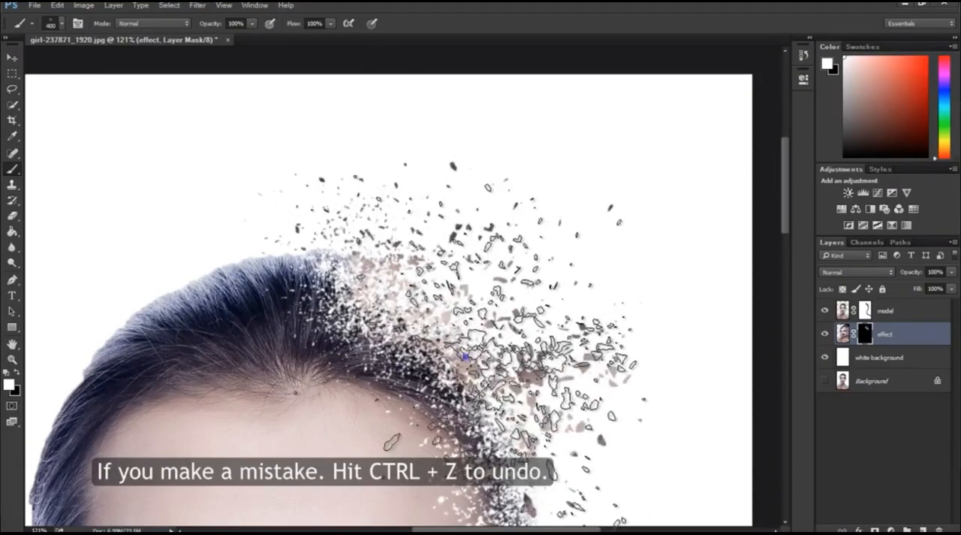
{"action": "scroll", "coordinate": [623, 337], "scroll_direction": "down", "scroll_amount": 3}
{"action": "scroll", "coordinate": [649, 383], "scroll_direction": "down", "scroll_amount": 1}
{"action": "key", "text": "bracketleft"}
{"action": "key", "text": "bracketleft"}
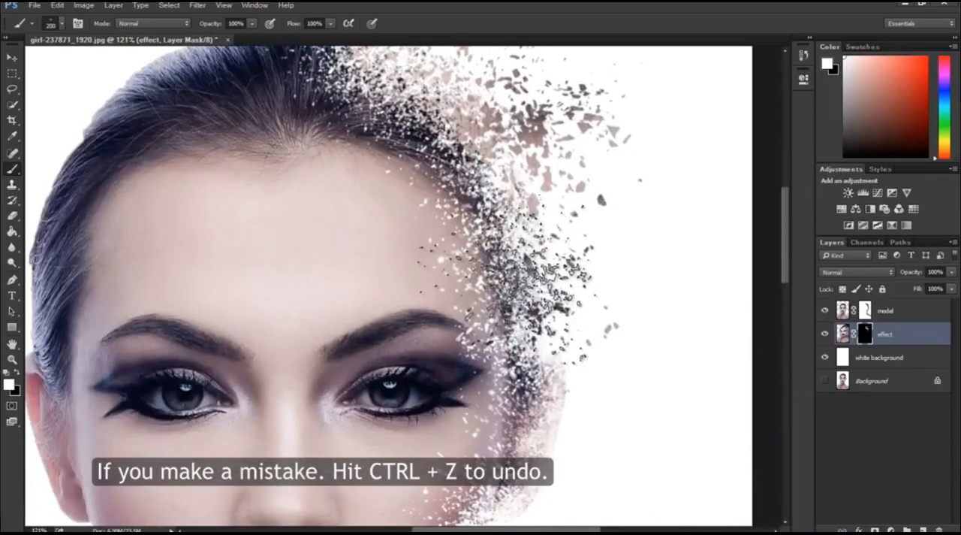
{"action": "scroll", "coordinate": [518, 218], "scroll_direction": "down", "scroll_amount": 1}
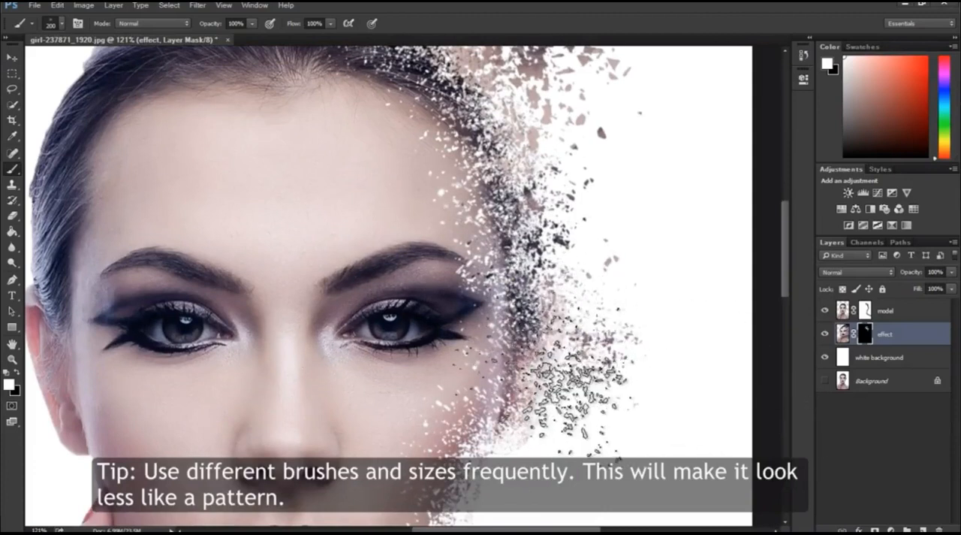
Step: Continue painting effect-mask particles from the ear down along the cheek, using brush sizes of 200 and 125 px
{"action": "left_click", "coordinate": [60, 27]}
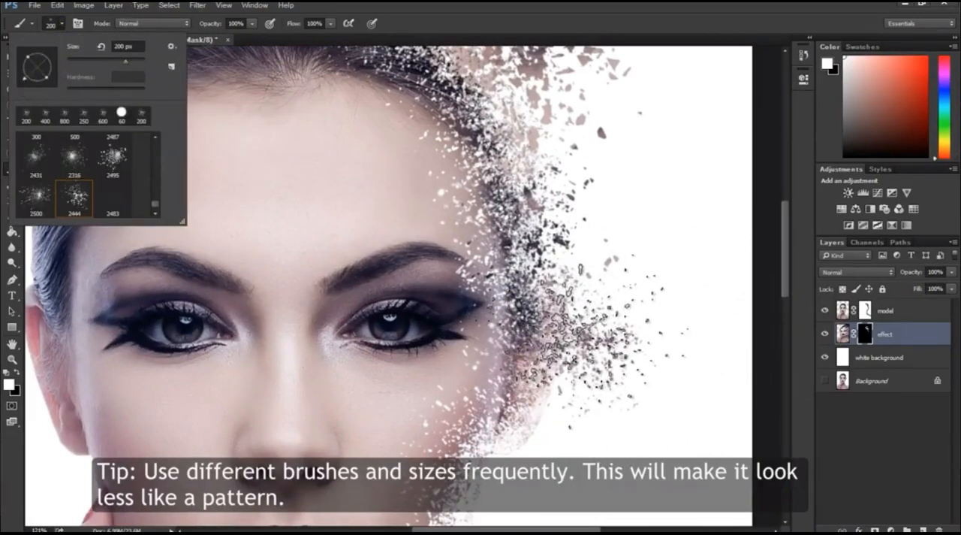
{"action": "left_click", "coordinate": [598, 331]}
{"action": "scroll", "coordinate": [601, 379], "scroll_direction": "down", "scroll_amount": 2}
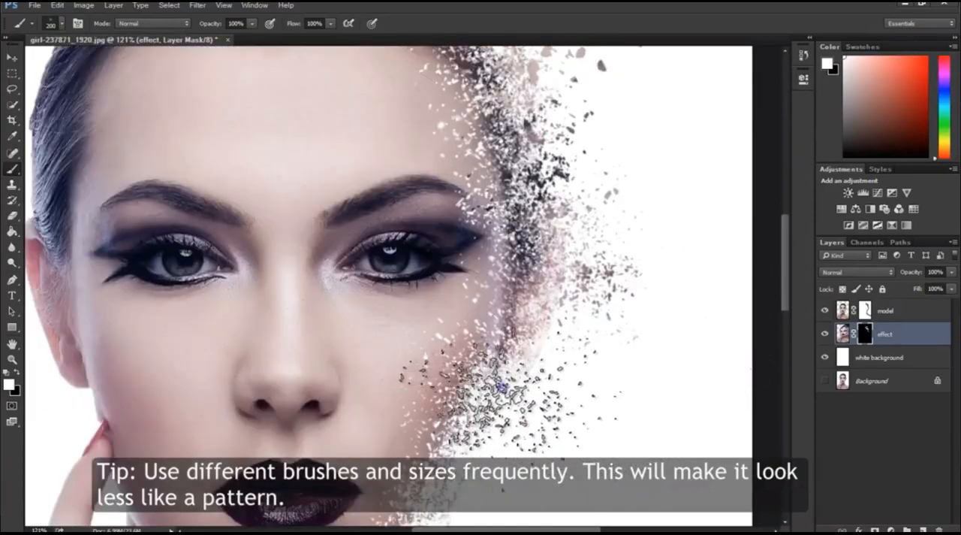
{"action": "left_click_drag", "start_coordinate": [492, 387], "coordinate": [556, 347]}
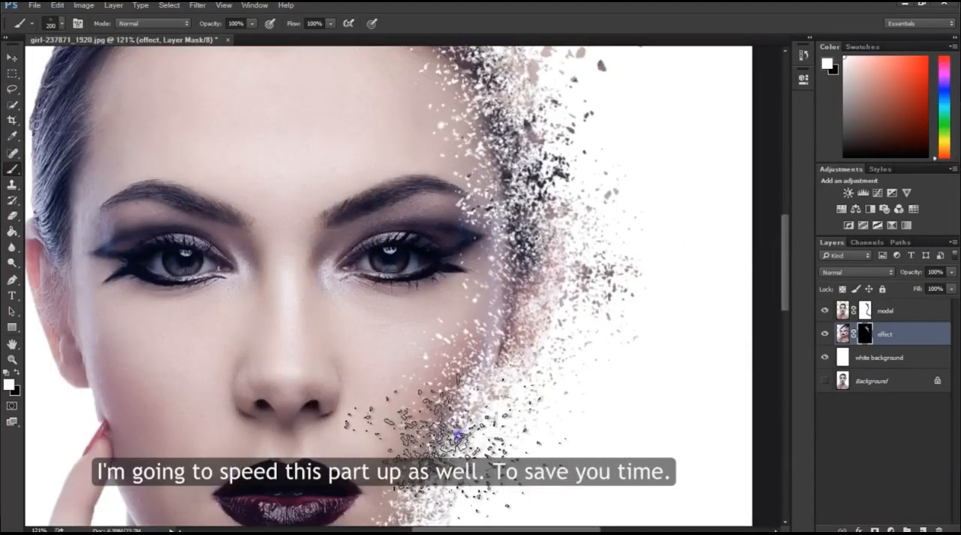
{"action": "scroll", "coordinate": [668, 441], "scroll_direction": "down", "scroll_amount": 2}
{"action": "key", "text": "bracketleft"}
{"action": "key", "text": "bracketleft"}
{"action": "key", "text": "bracketleft"}
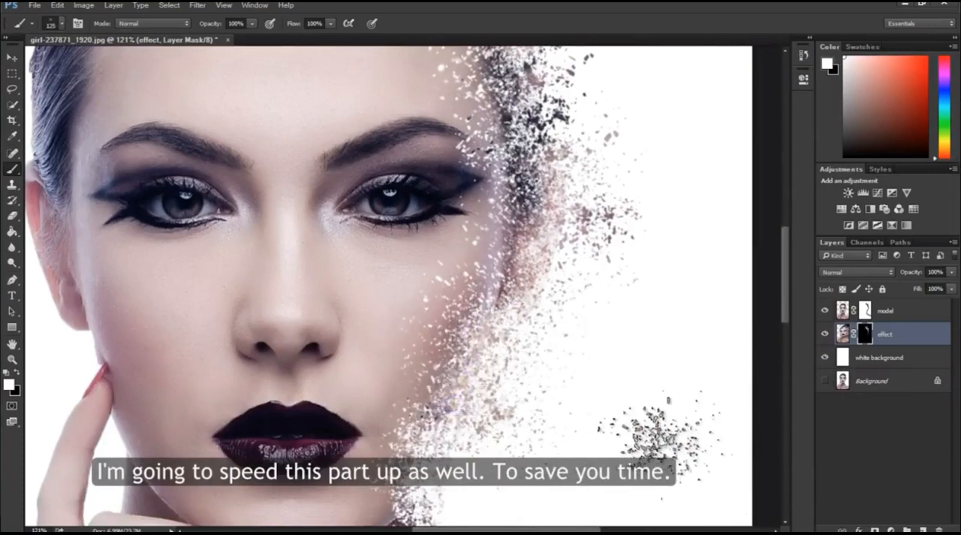
Step: Paint 250 px particles on the effect mask beside the jaw and the dissolving edge of the neck
{"action": "scroll", "coordinate": [653, 439], "scroll_direction": "down", "scroll_amount": 4}
{"action": "key", "text": "bracketright"}
{"action": "key", "text": "bracketright"}
{"action": "key", "text": "bracketright"}
{"action": "key", "text": "bracketright"}
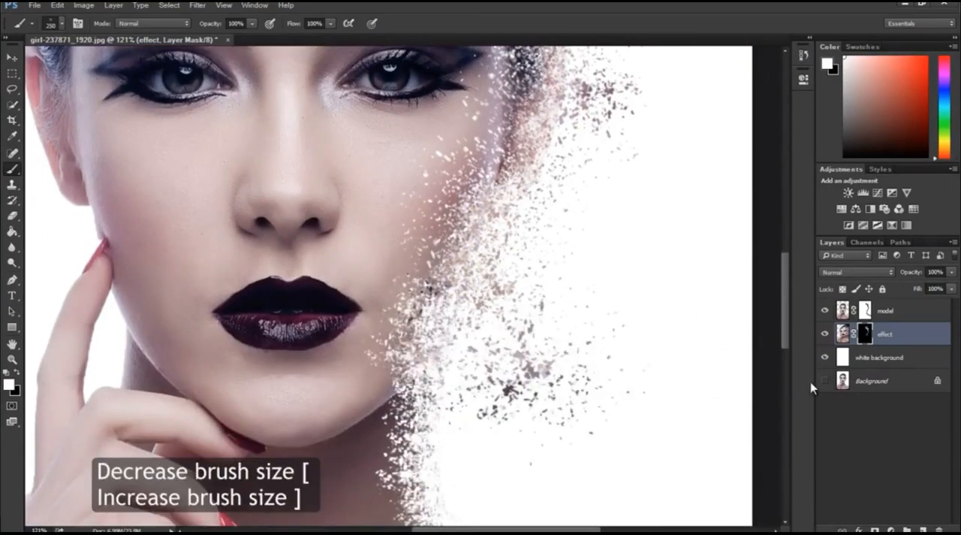
{"action": "scroll", "coordinate": [409, 353], "scroll_direction": "down", "scroll_amount": 4}
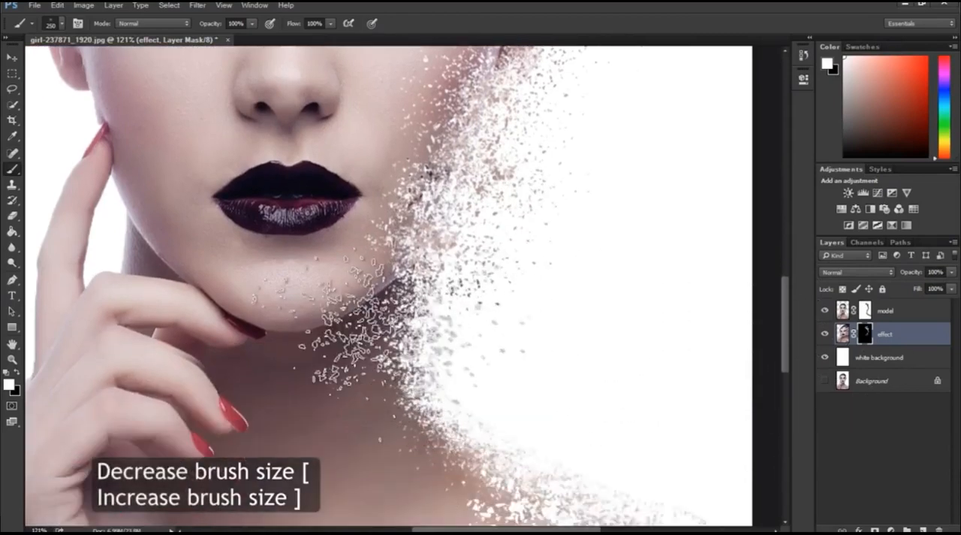
{"action": "left_click", "coordinate": [61, 24]}
{"action": "left_click", "coordinate": [653, 398]}
{"action": "left_click", "coordinate": [435, 356]}
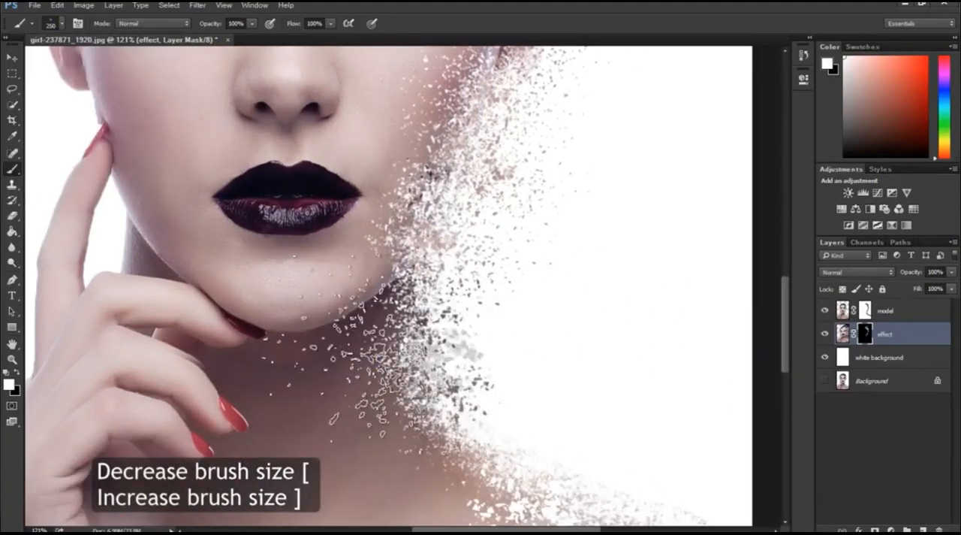
Step: Extend the effect-mask particles along the shoulder's upper edge and fill in beside the neck, reducing the brush to 150 px
{"action": "scroll", "coordinate": [503, 466], "scroll_direction": "down", "scroll_amount": 2}
{"action": "left_click", "coordinate": [529, 435]}
{"action": "scroll", "coordinate": [488, 443], "scroll_direction": "down", "scroll_amount": 2}
{"action": "key", "text": "bracketleft"}
{"action": "key", "text": "bracketleft"}
{"action": "key", "text": "bracketleft"}
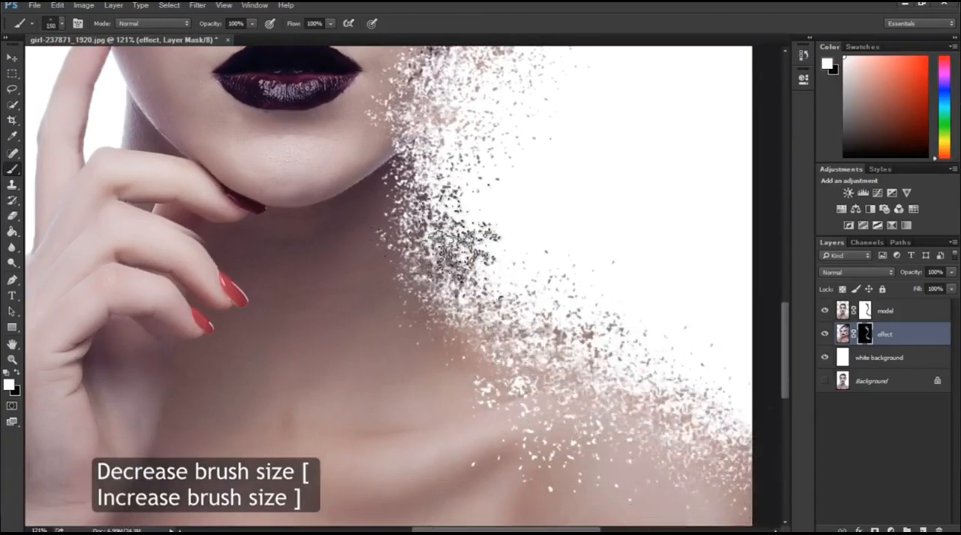
Step: Choose the 2483 particle brush, reduce its size, and add a few large scattered particles beside the figure on the effect mask
{"action": "key", "text": "z"}
{"action": "left_click_drag", "start_coordinate": [513, 352], "coordinate": [498, 328]}
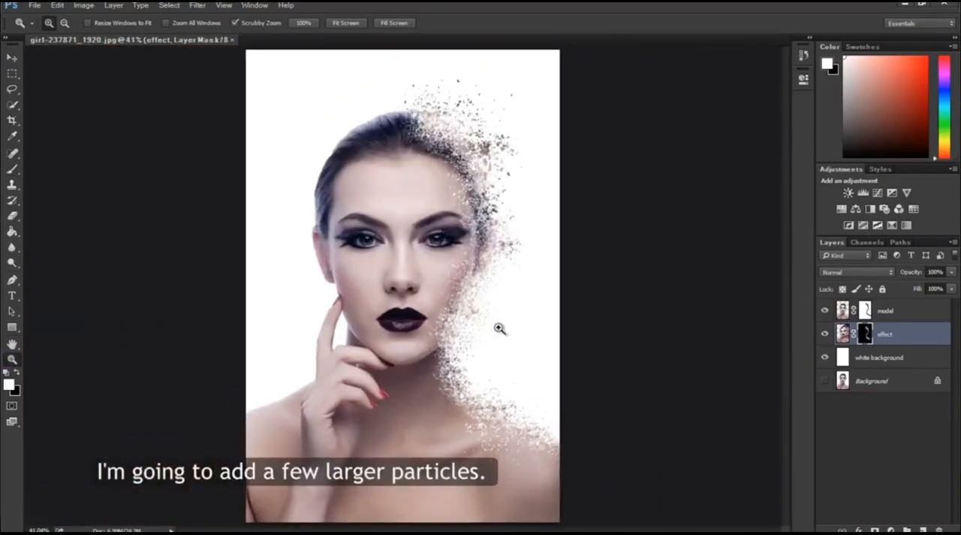
{"action": "left_click", "coordinate": [13, 167]}
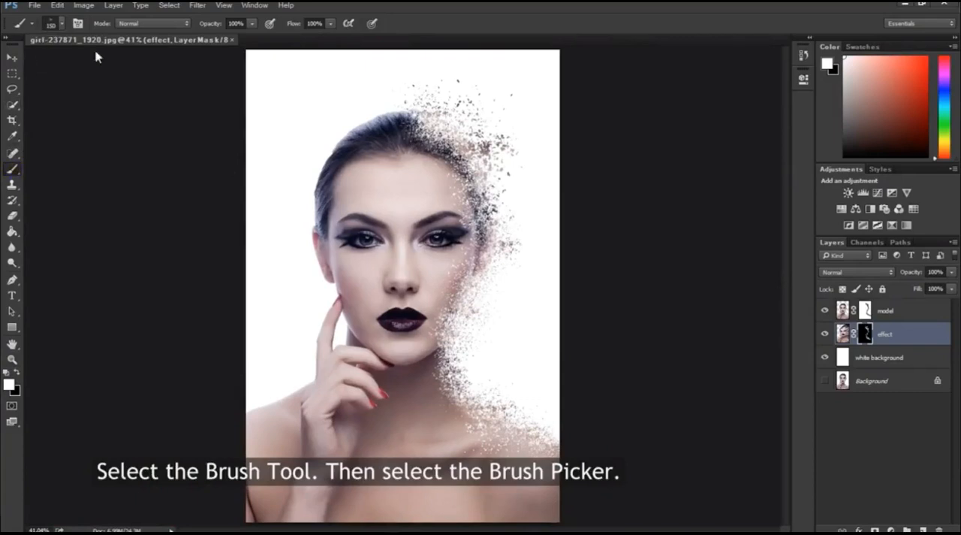
{"action": "left_click", "coordinate": [62, 25]}
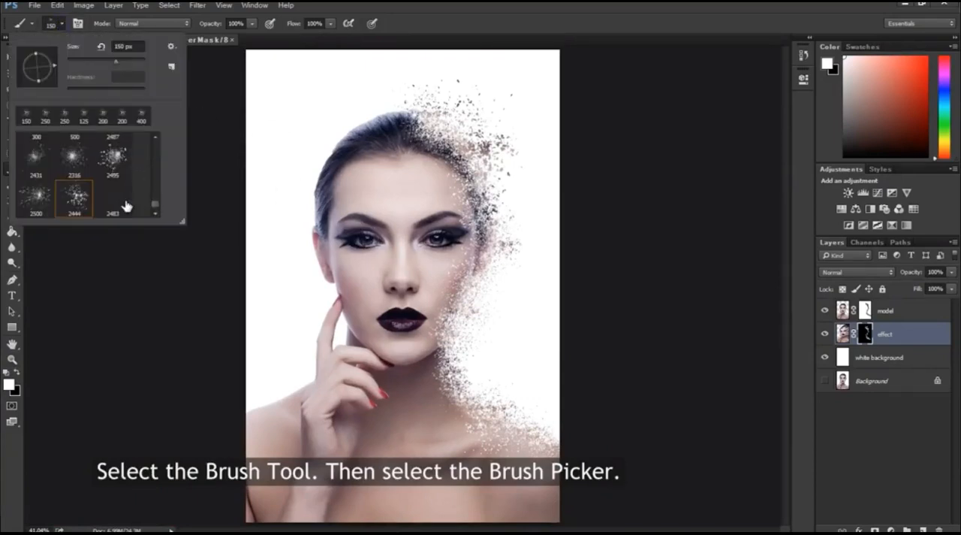
{"action": "double_click", "coordinate": [123, 204]}
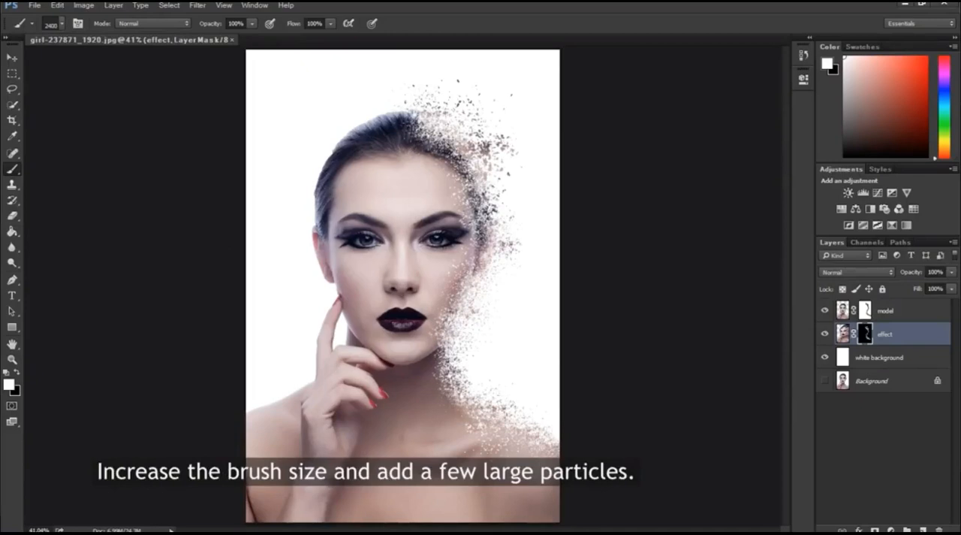
{"action": "key", "text": "bracketleft"}
{"action": "key", "text": "bracketleft"}
{"action": "key", "text": "bracketleft"}
{"action": "left_click", "coordinate": [497, 317]}
Step: Bring the cracked paint texture from its own image into the portrait as a layer above the model
{"action": "key", "text": "v"}
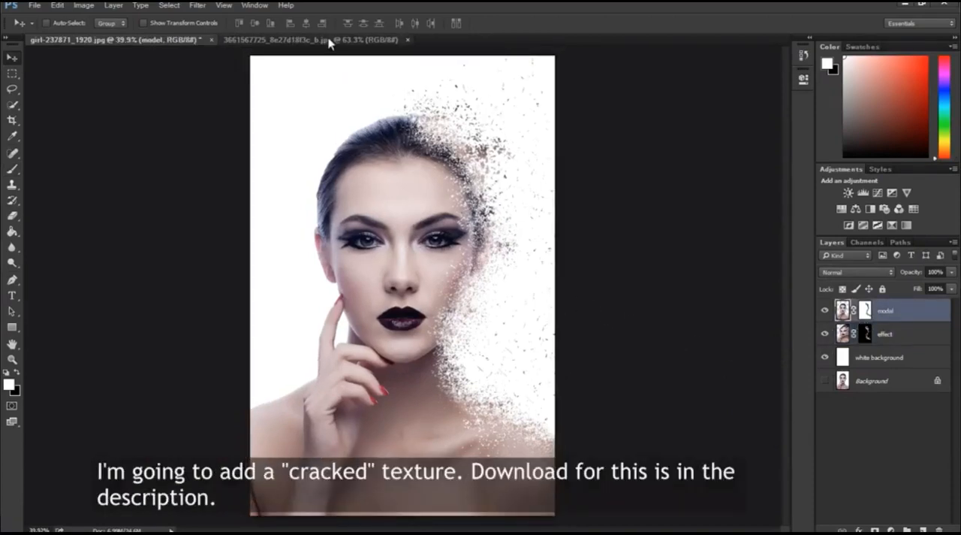
{"action": "left_click", "coordinate": [330, 41]}
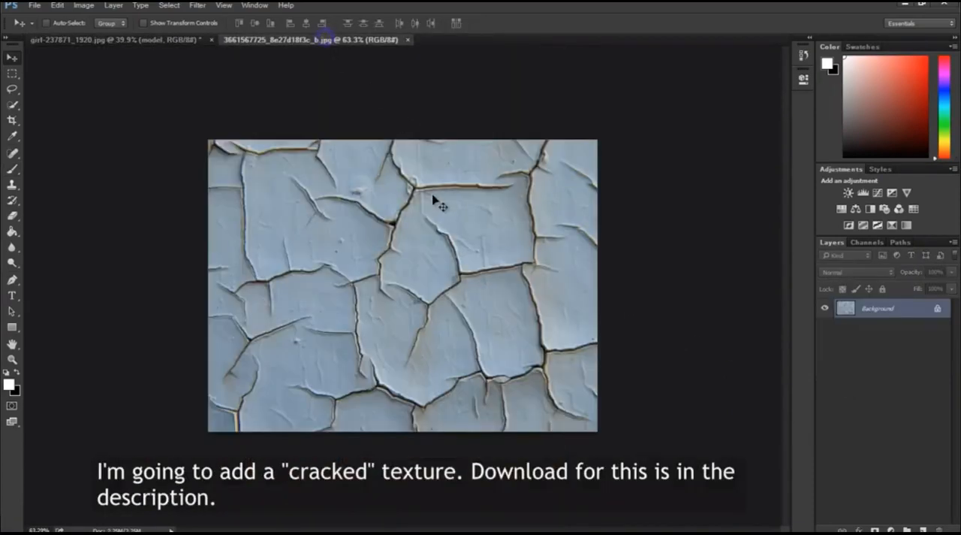
{"action": "left_click_drag", "start_coordinate": [440, 233], "coordinate": [415, 244]}
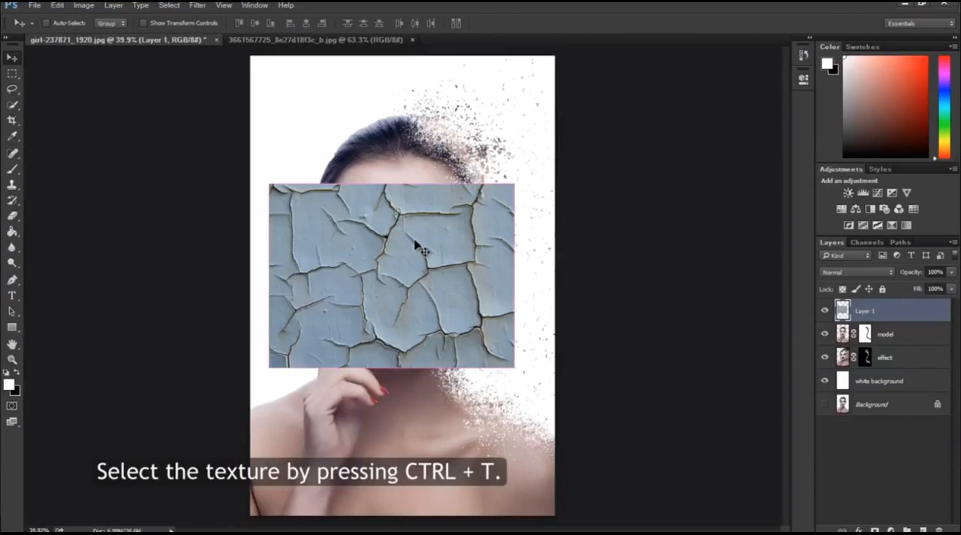
Step: Rotate the cracked texture about 90° clockwise and move it over the dispersing half of the face
{"action": "key", "text": "ctrl+t"}
{"action": "left_click_drag", "start_coordinate": [415, 118], "coordinate": [553, 294]}
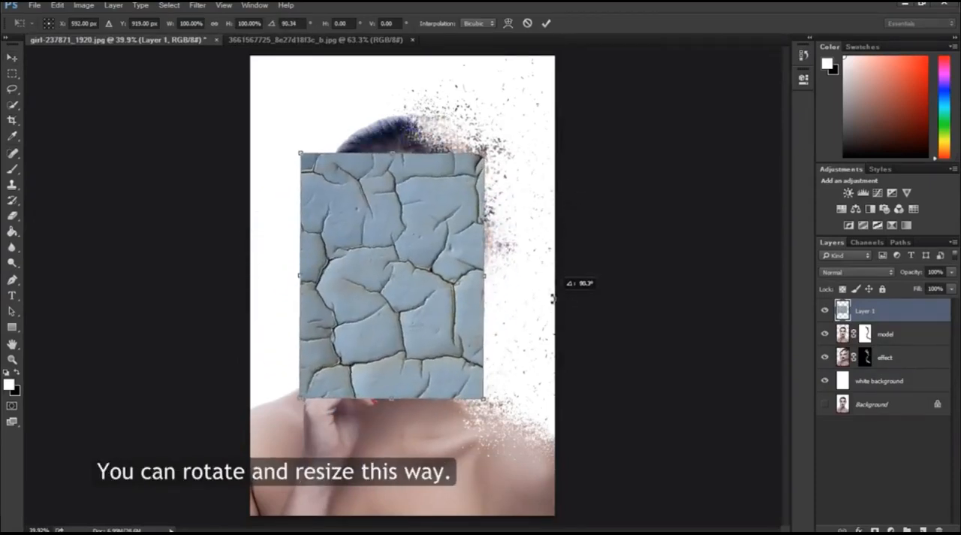
{"action": "left_click_drag", "start_coordinate": [402, 265], "coordinate": [494, 250]}
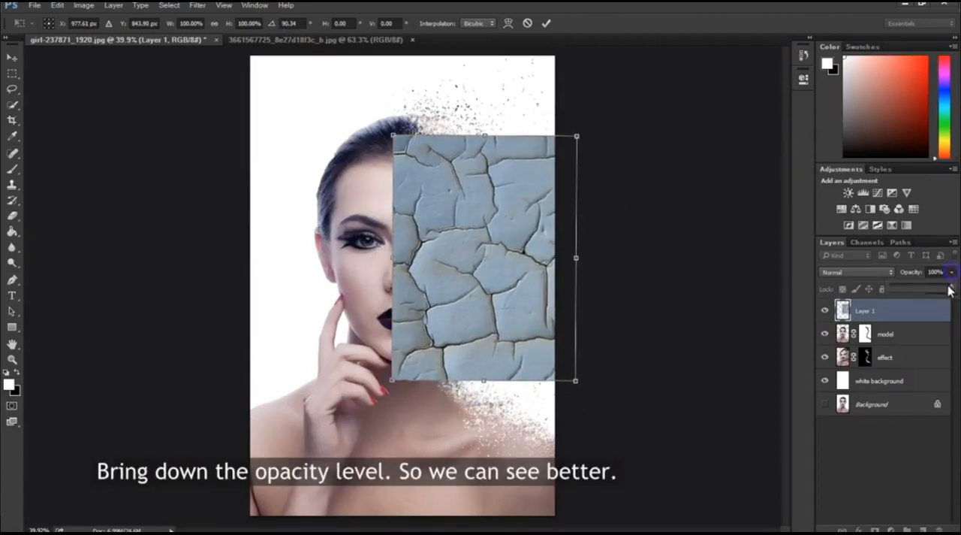
Step: Lower the texture layer's opacity to 31% and scale it to about 87% width and 52% height to fit the half face
{"action": "left_click_drag", "start_coordinate": [916, 284], "coordinate": [910, 284]}
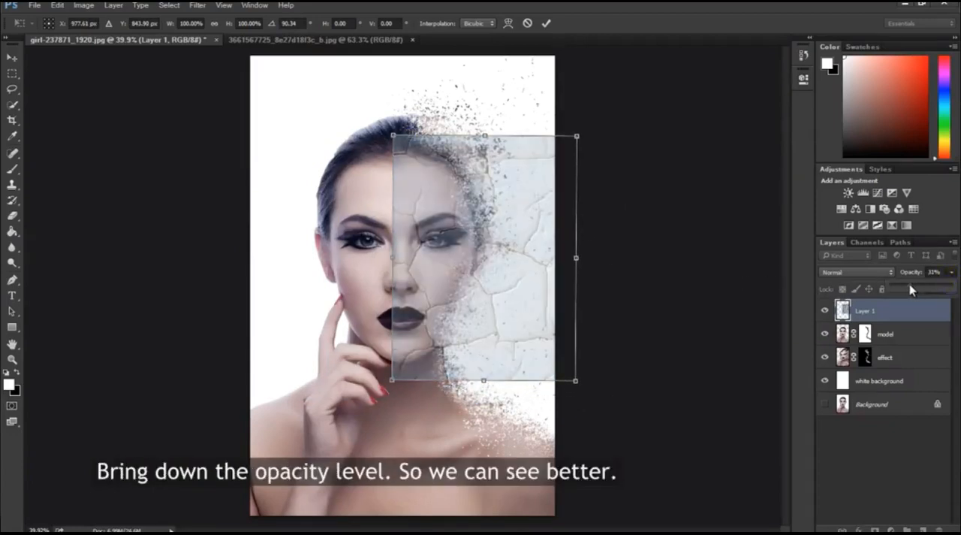
{"action": "left_click_drag", "start_coordinate": [578, 136], "coordinate": [509, 152]}
{"action": "left_click_drag", "start_coordinate": [506, 377], "coordinate": [505, 363]}
{"action": "left_click_drag", "start_coordinate": [508, 256], "coordinate": [488, 256]}
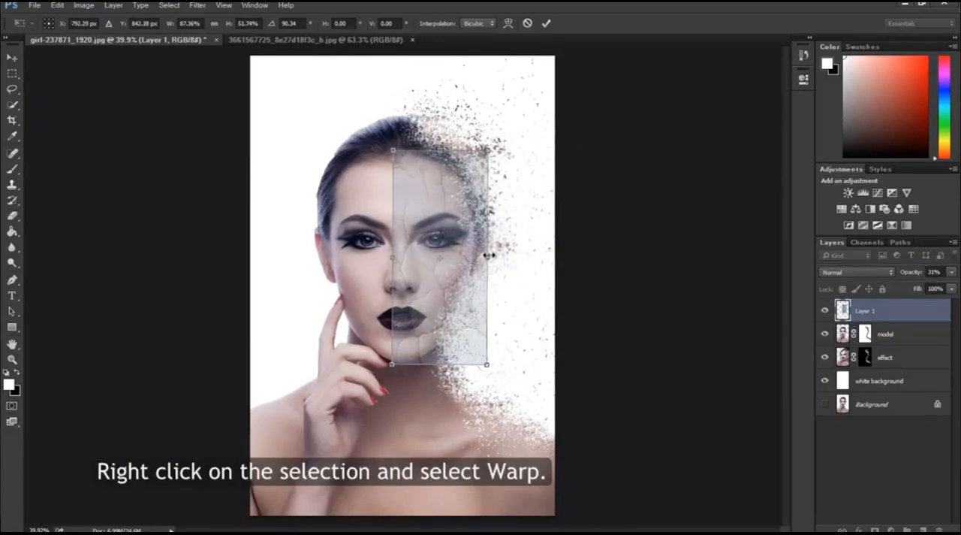
Step: Warp the texture's corners and edges inward so it wraps around the contour of the half face, and apply the transformation
{"action": "right_click", "coordinate": [458, 252]}
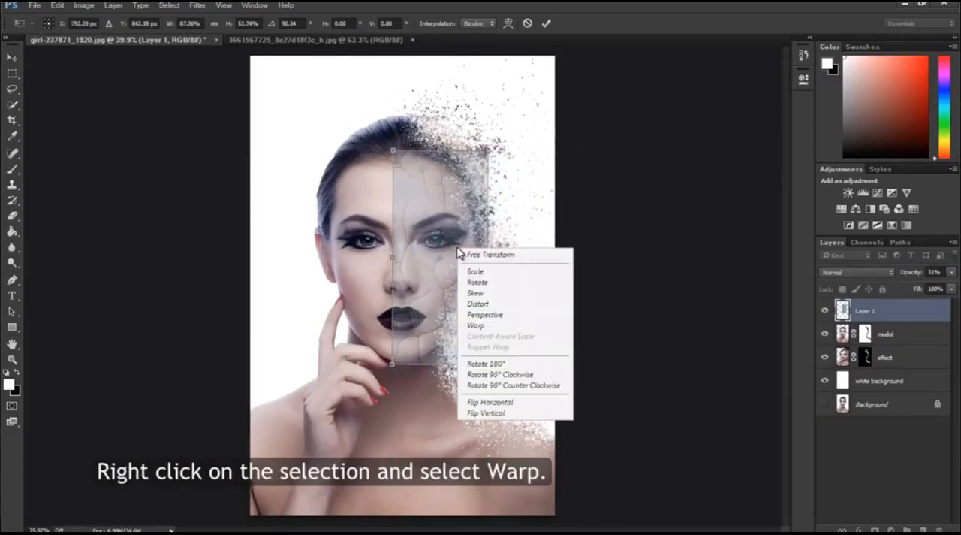
{"action": "left_click", "coordinate": [476, 325]}
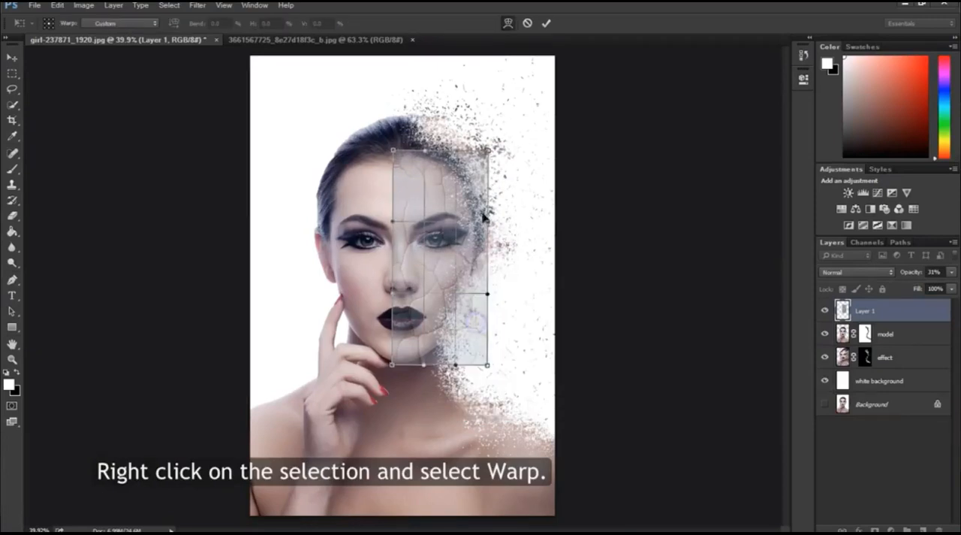
{"action": "left_click_drag", "start_coordinate": [487, 150], "coordinate": [464, 172]}
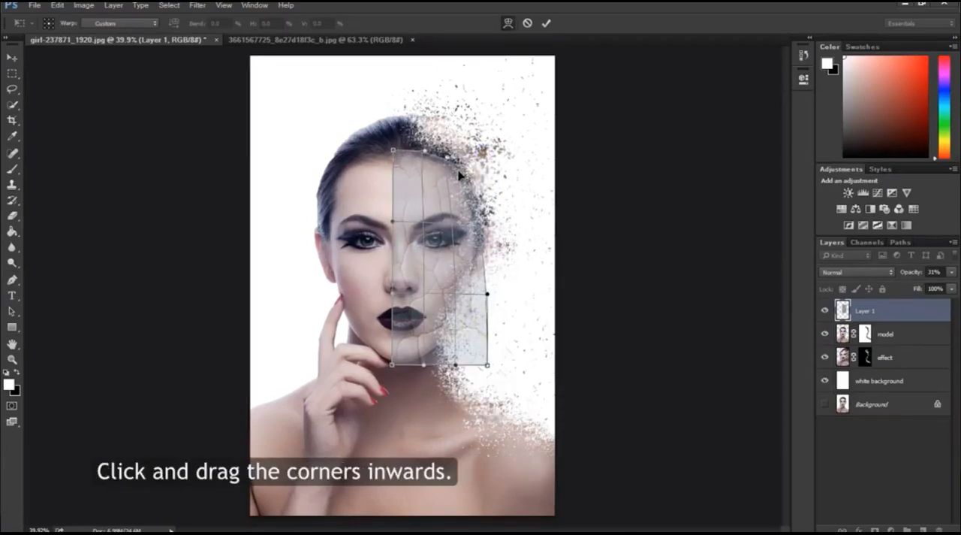
{"action": "left_click_drag", "start_coordinate": [488, 368], "coordinate": [476, 285]}
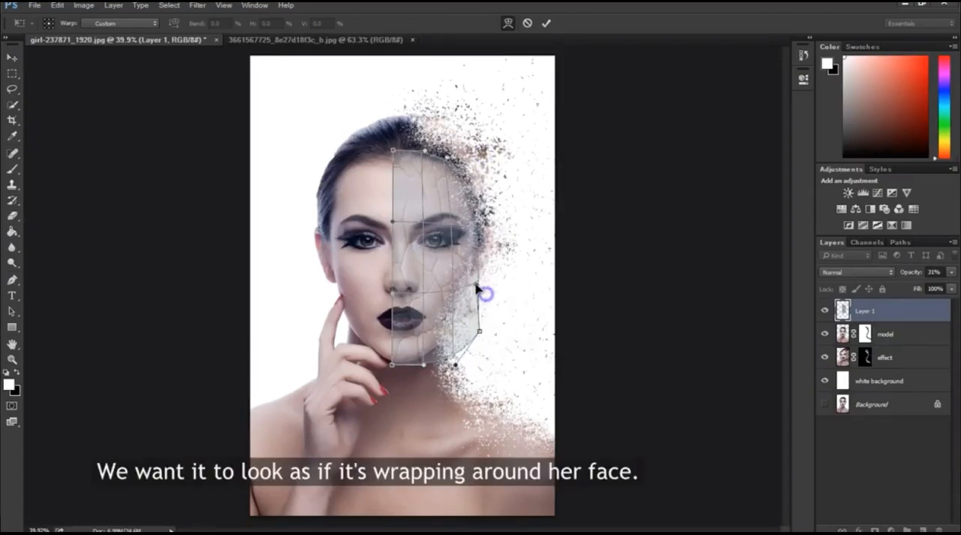
{"action": "left_click_drag", "start_coordinate": [479, 335], "coordinate": [455, 323]}
{"action": "left_click_drag", "start_coordinate": [455, 366], "coordinate": [448, 362]}
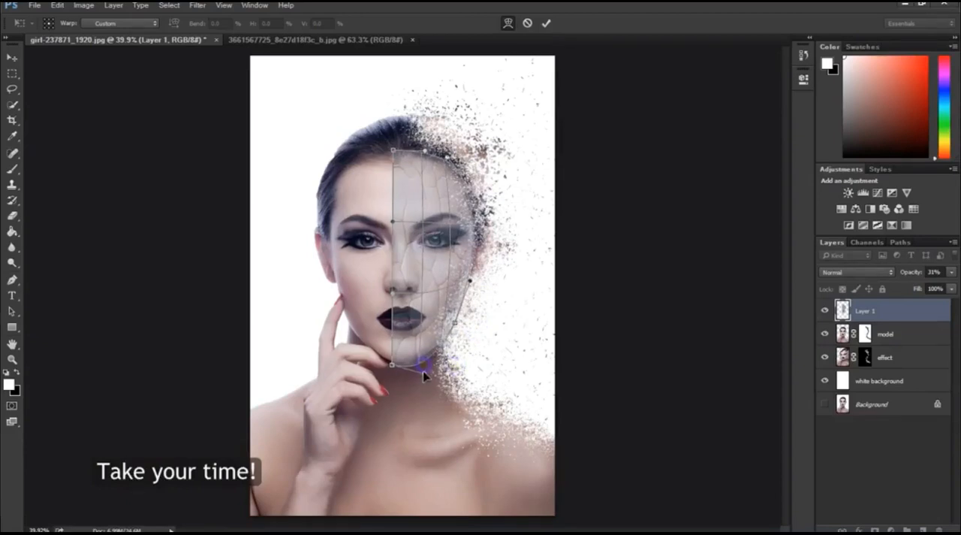
{"action": "left_click_drag", "start_coordinate": [393, 152], "coordinate": [425, 152]}
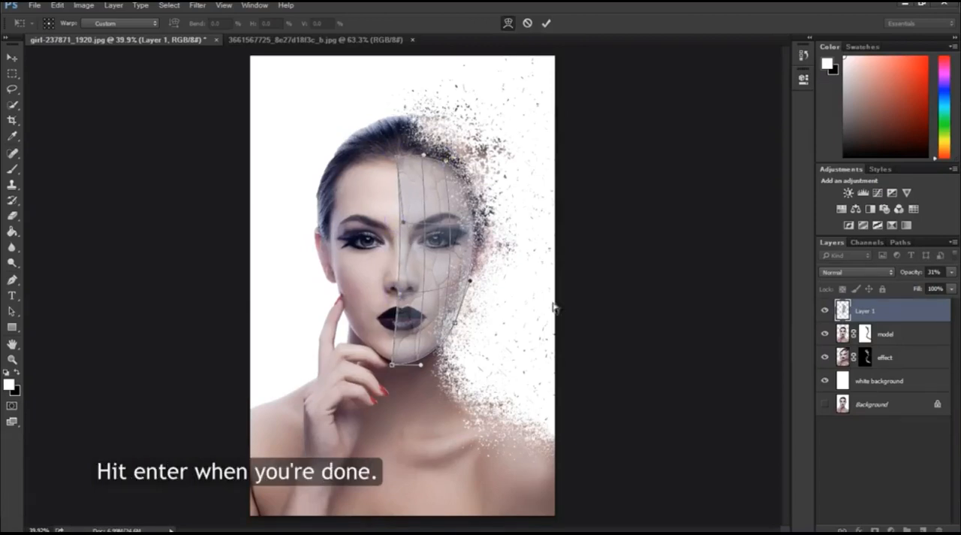
{"action": "key", "text": "Return"}
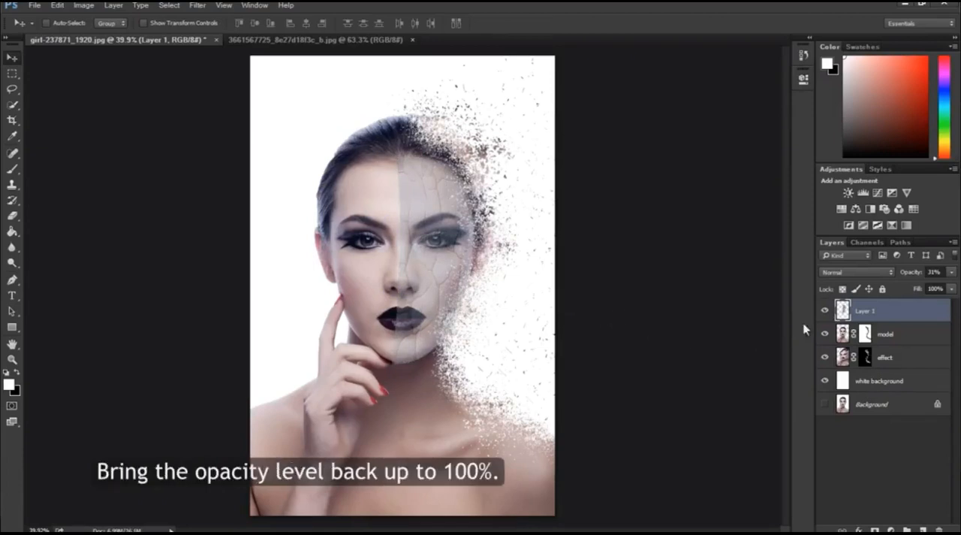
Step: Set the cracked texture layer's opacity to 100% and its blending mode to Soft Light
{"action": "left_click", "coordinate": [950, 271]}
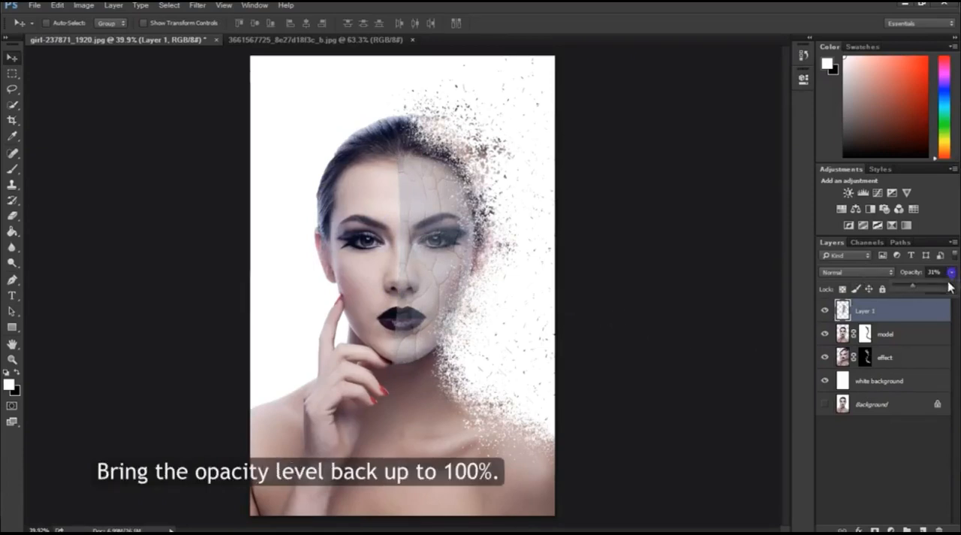
{"action": "left_click_drag", "start_coordinate": [919, 287], "coordinate": [955, 287]}
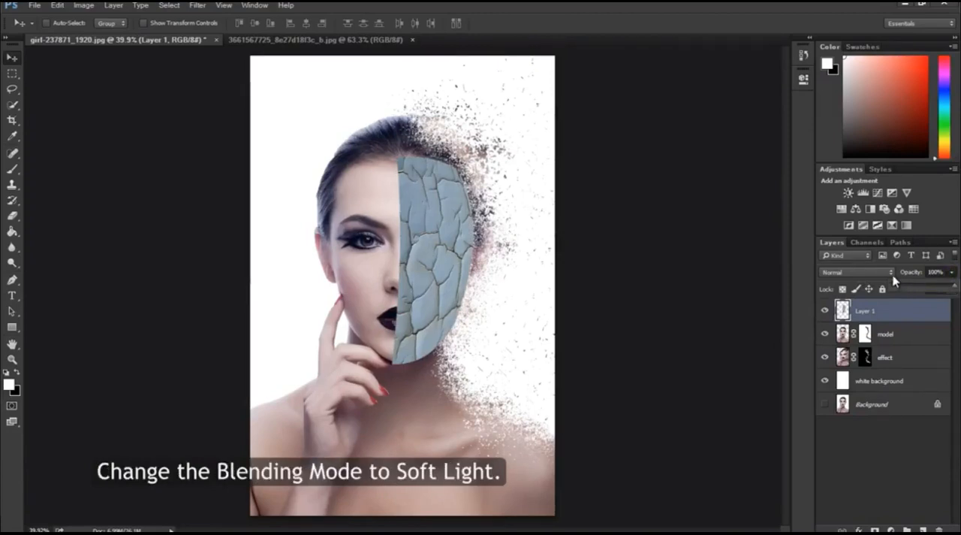
{"action": "left_click", "coordinate": [846, 274]}
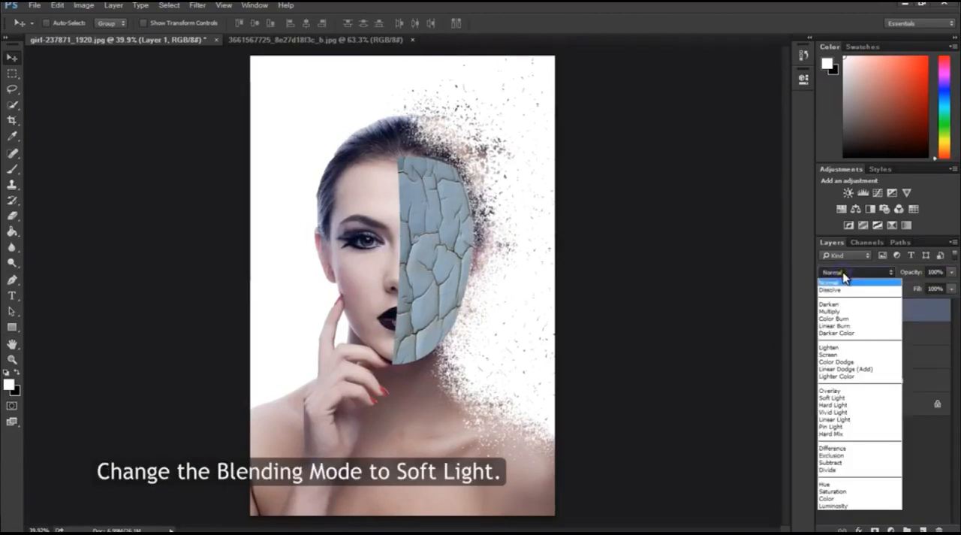
{"action": "left_click", "coordinate": [854, 398]}
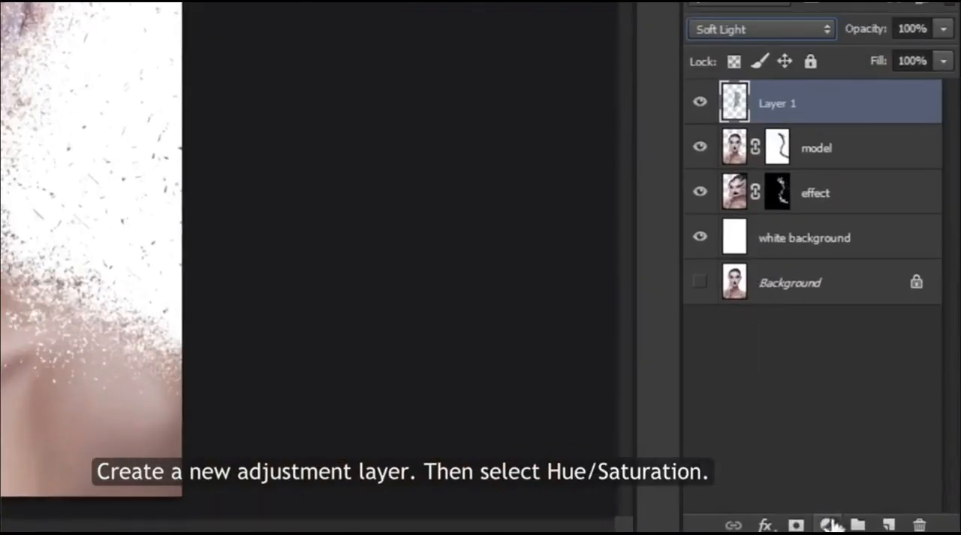
Step: Add a Hue/Saturation adjustment clipped to the texture layer, with saturation -100 and lightness +4
{"action": "left_click", "coordinate": [829, 523]}
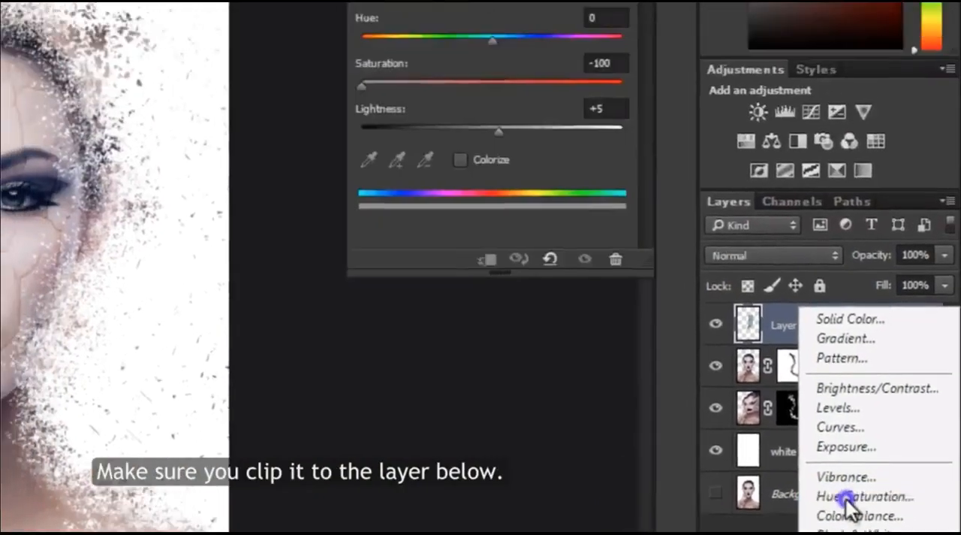
{"action": "left_click", "coordinate": [847, 497]}
{"action": "left_click", "coordinate": [505, 379]}
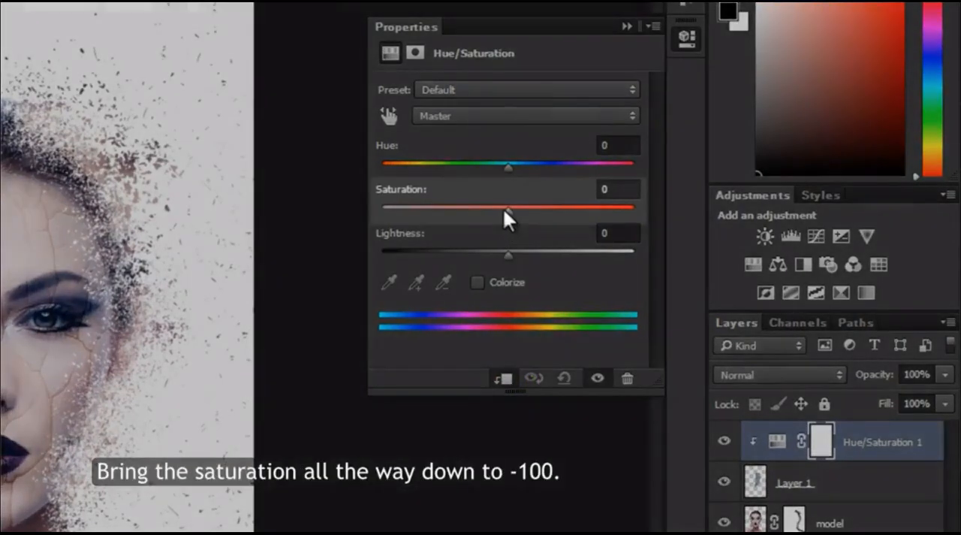
{"action": "left_click_drag", "start_coordinate": [504, 209], "coordinate": [300, 218]}
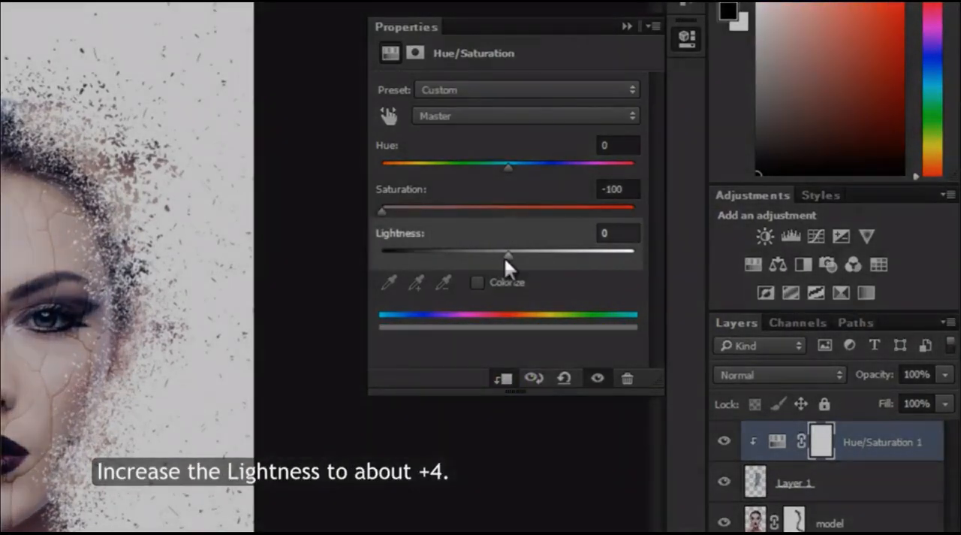
{"action": "left_click_drag", "start_coordinate": [504, 256], "coordinate": [512, 258]}
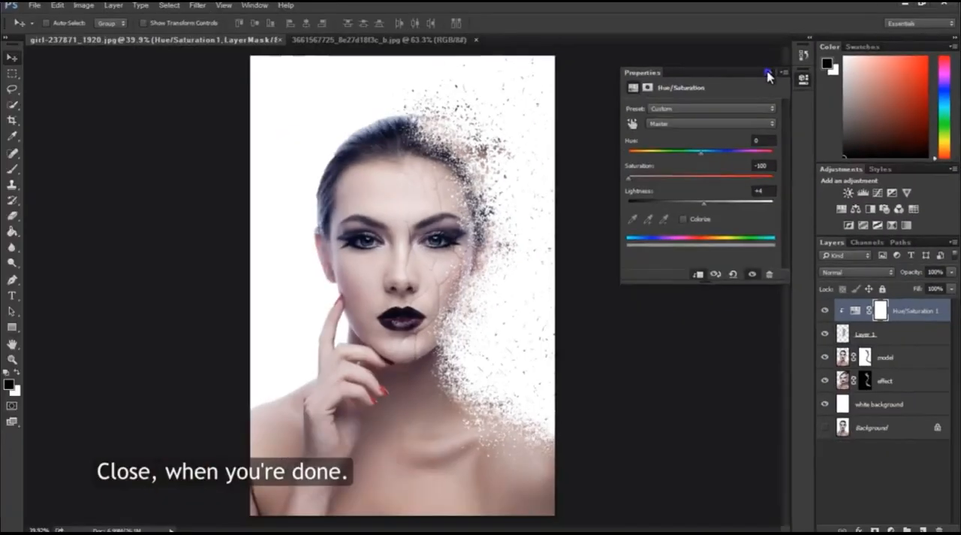
{"action": "left_click", "coordinate": [626, 26]}
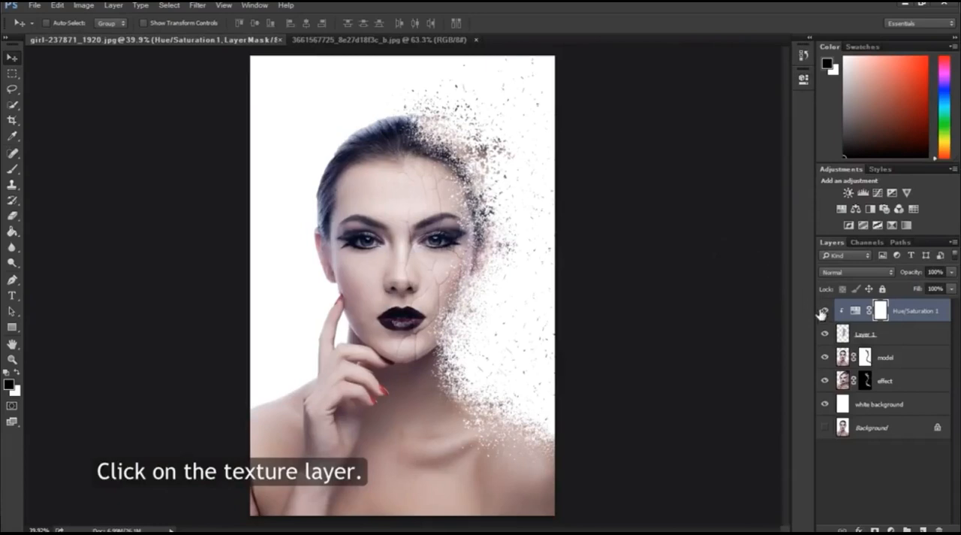
Step: Add a layer mask to the texture layer and choose the soft round 300 px brush
{"action": "left_click", "coordinate": [843, 336]}
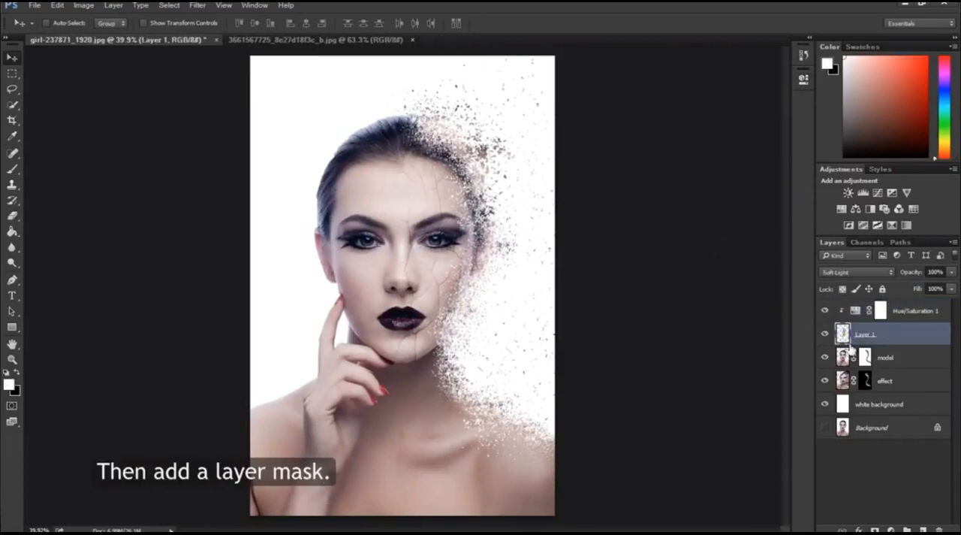
{"action": "left_click", "coordinate": [875, 528]}
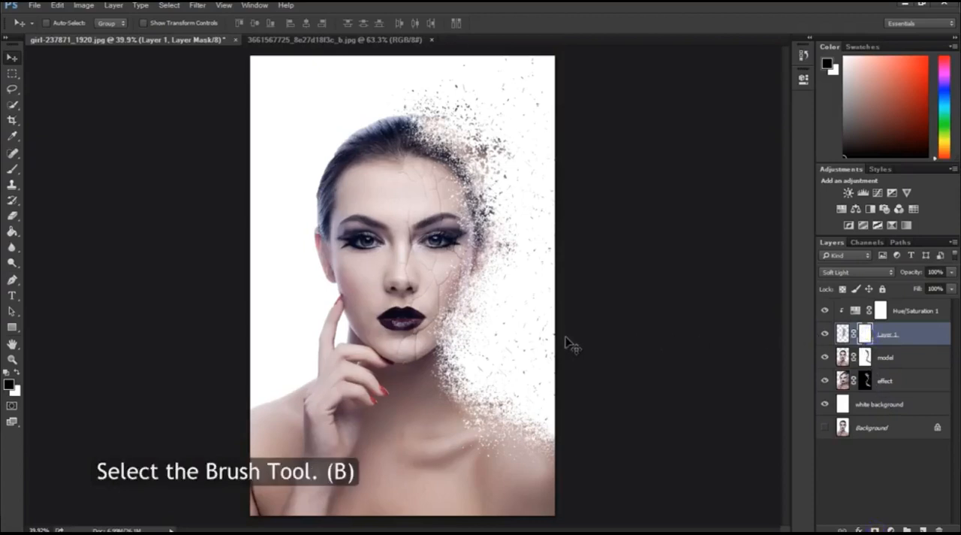
{"action": "left_click", "coordinate": [12, 169]}
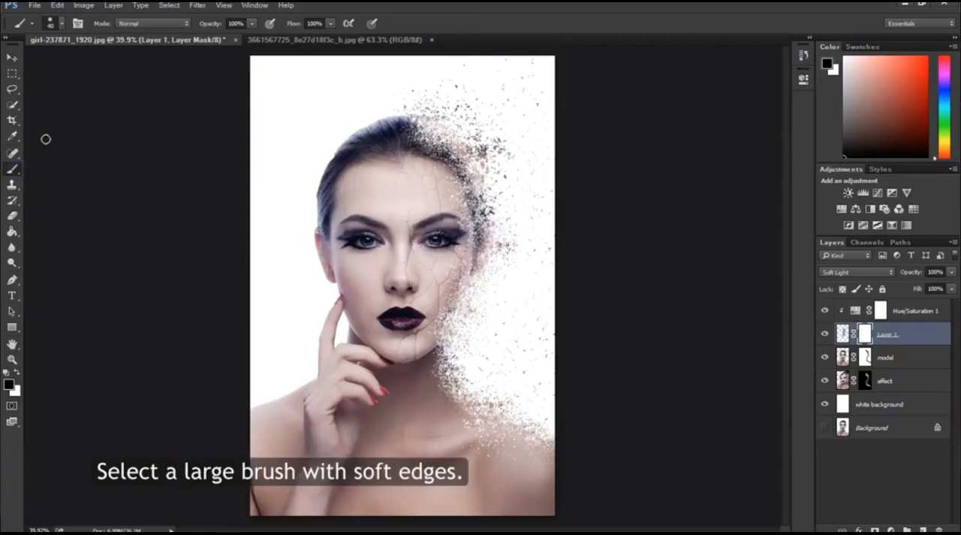
{"action": "left_click", "coordinate": [58, 24]}
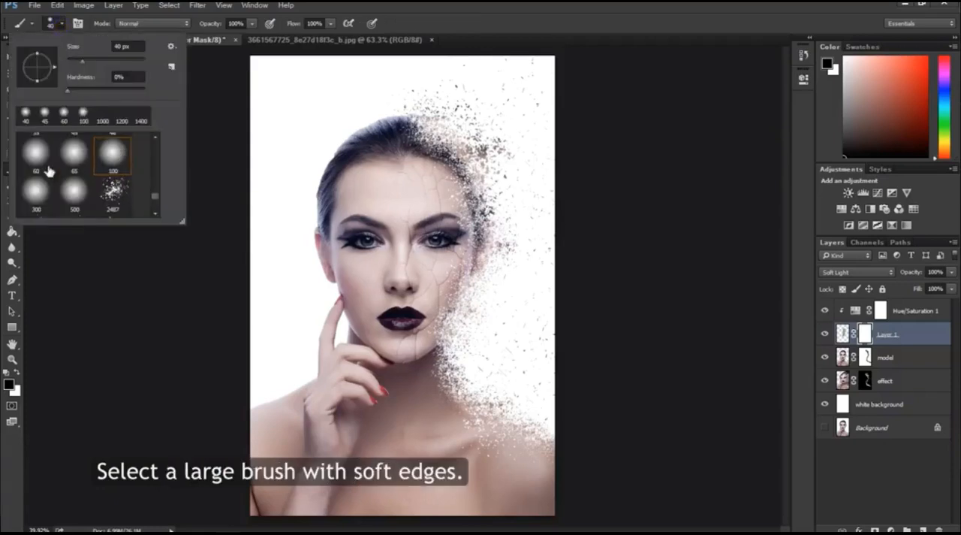
{"action": "double_click", "coordinate": [36, 193]}
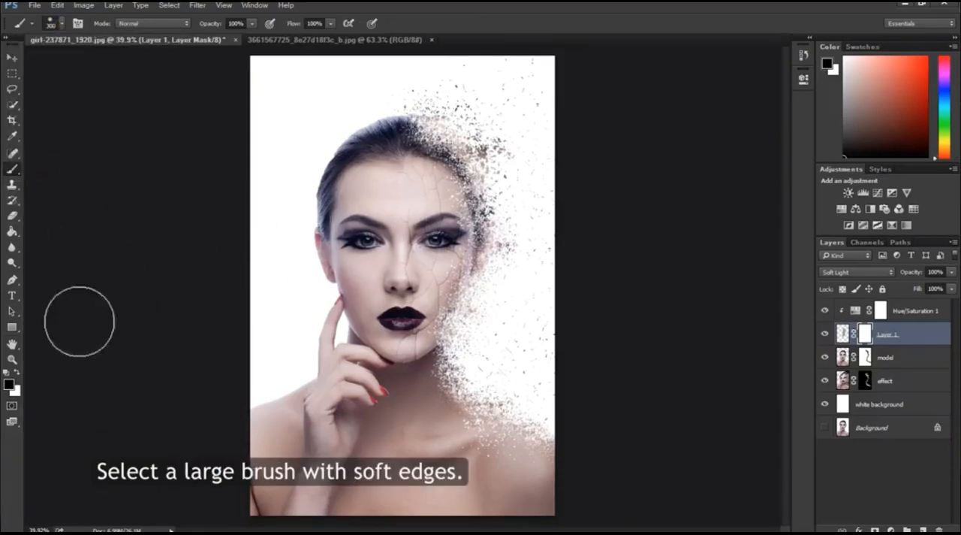
Step: Paint black on the texture mask with a smaller soft brush to remove cracks from the central forehead down along the nose
{"action": "left_click", "coordinate": [12, 359]}
{"action": "left_click_drag", "start_coordinate": [426, 207], "coordinate": [423, 202]}
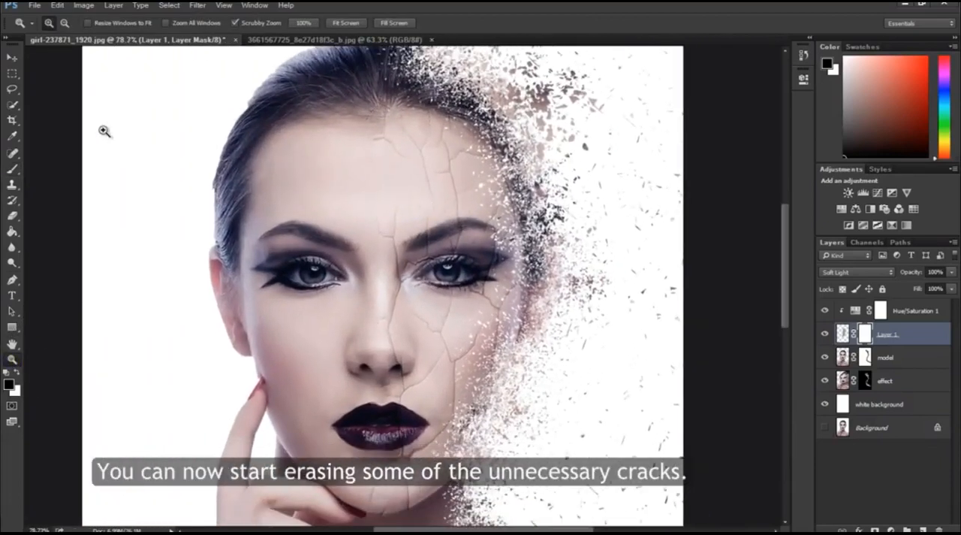
{"action": "key", "text": "b"}
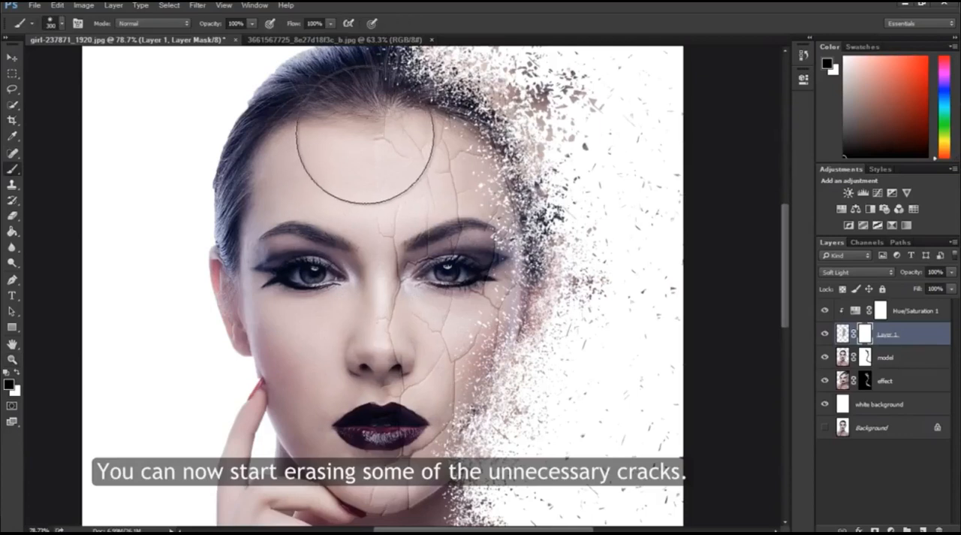
{"action": "key", "text": "bracketright"}
{"action": "key", "text": "bracketleft"}
{"action": "key", "text": "bracketleft"}
{"action": "key", "text": "bracketleft"}
{"action": "key", "text": "bracketleft"}
{"action": "key", "text": "bracketleft"}
{"action": "left_click_drag", "start_coordinate": [388, 159], "coordinate": [374, 133]}
{"action": "key", "text": "bracketleft"}
{"action": "key", "text": "bracketleft"}
{"action": "key", "text": "bracketleft"}
{"action": "mouse_move", "coordinate": [390, 197]}
{"action": "left_mouse_down"}
{"action": "mouse_move", "coordinate": [394, 266]}
{"action": "mouse_move", "coordinate": [409, 268]}
{"action": "mouse_move", "coordinate": [397, 276]}
{"action": "mouse_move", "coordinate": [383, 331]}
{"action": "mouse_move", "coordinate": [399, 385]}
{"action": "mouse_move", "coordinate": [426, 360]}
{"action": "mouse_move", "coordinate": [392, 422]}
{"action": "left_mouse_up"}
Step: Mask out stray cracks along the chin and jawline, reducing the soft brush to 70 px
{"action": "key", "text": "bracketleft"}
{"action": "key", "text": "bracketleft"}
{"action": "scroll", "coordinate": [353, 451], "scroll_direction": "down", "scroll_amount": 3}
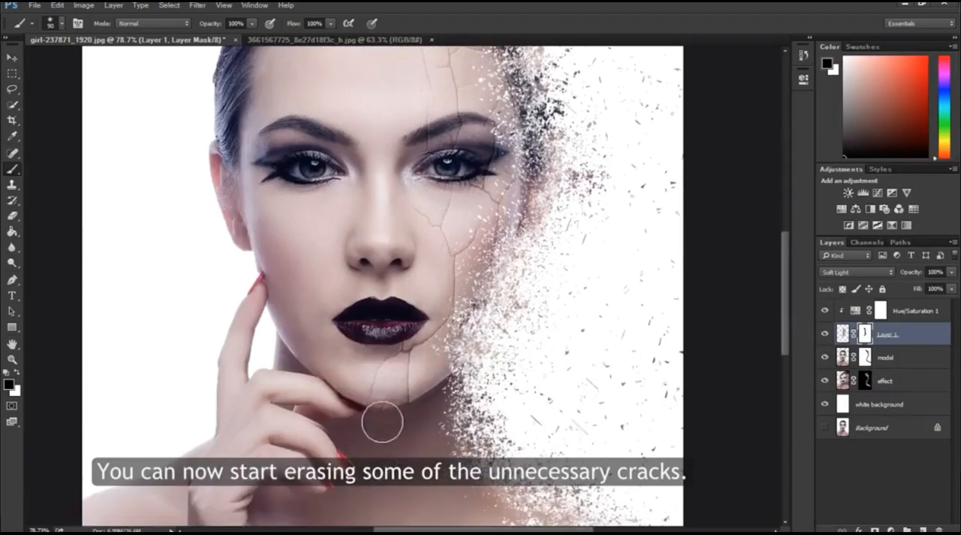
{"action": "left_click_drag", "start_coordinate": [392, 389], "coordinate": [372, 424]}
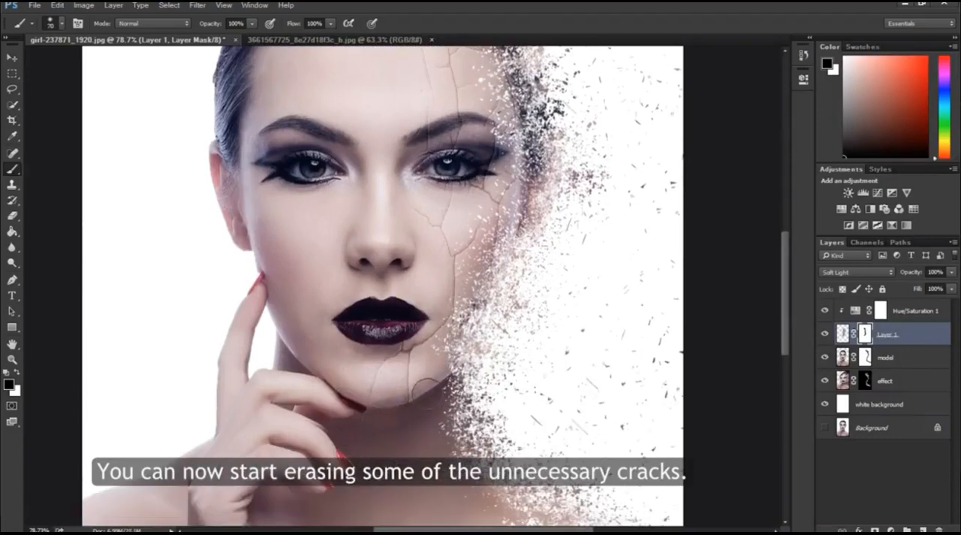
{"action": "left_click_drag", "start_coordinate": [426, 404], "coordinate": [439, 377]}
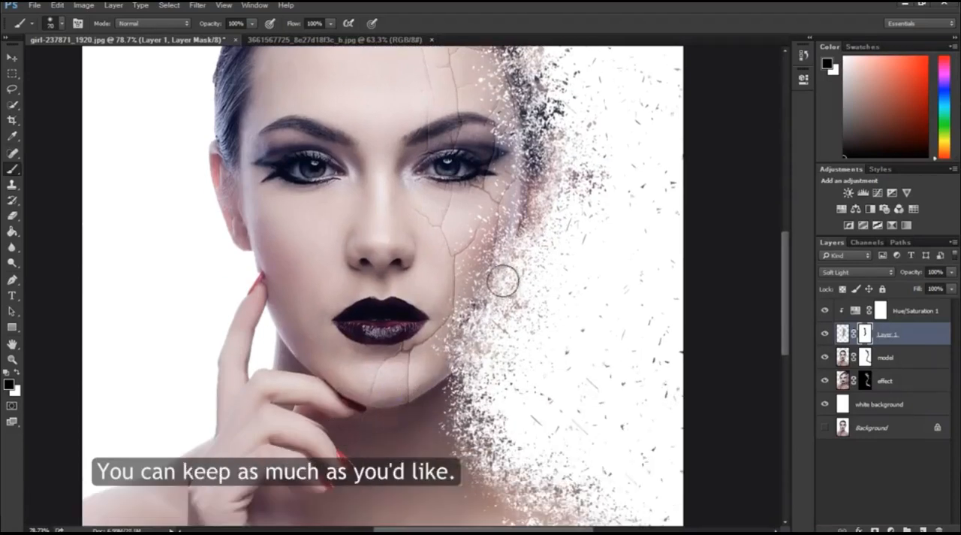
Step: Mask out more of the unneeded cracks between the inner eye and the upper forehead with the 70 px brush
{"action": "scroll", "coordinate": [498, 338], "scroll_direction": "up", "scroll_amount": 4}
{"action": "mouse_move", "coordinate": [414, 278]}
{"action": "left_mouse_down"}
{"action": "mouse_move", "coordinate": [432, 271]}
{"action": "mouse_move", "coordinate": [435, 195]}
{"action": "mouse_move", "coordinate": [421, 168]}
{"action": "left_mouse_up"}
{"action": "left_click_drag", "start_coordinate": [428, 133], "coordinate": [411, 151]}
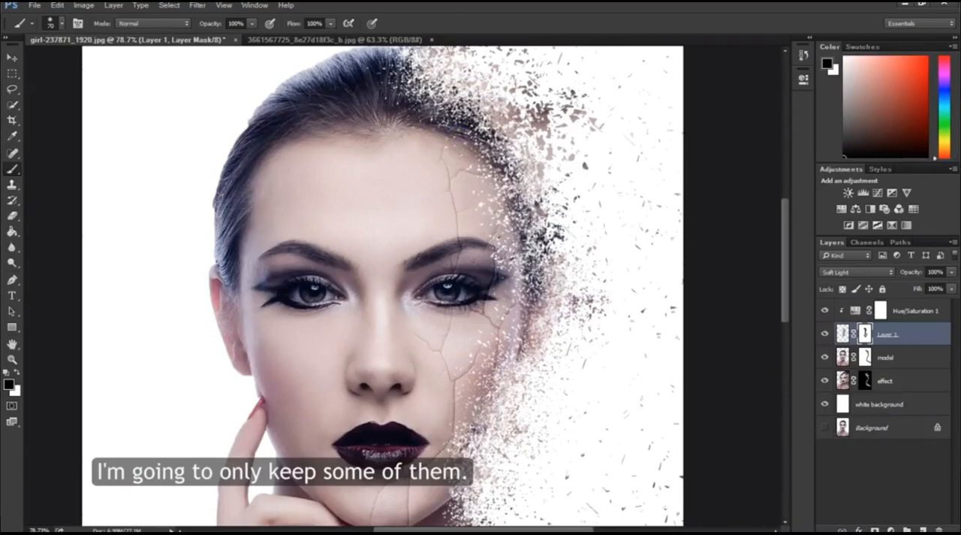
Step: Mask out the cracks crossing the eye and eyebrow on the dispersing side, using a 30 px soft brush
{"action": "scroll", "coordinate": [553, 341], "scroll_direction": "down", "scroll_amount": 1}
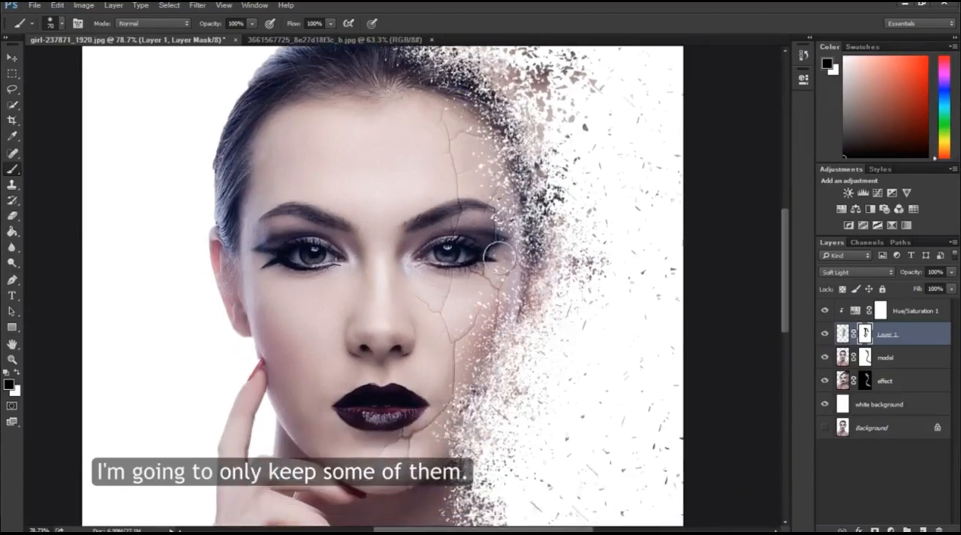
{"action": "left_click", "coordinate": [12, 359]}
{"action": "left_click_drag", "start_coordinate": [469, 251], "coordinate": [472, 233]}
{"action": "key", "text": "b"}
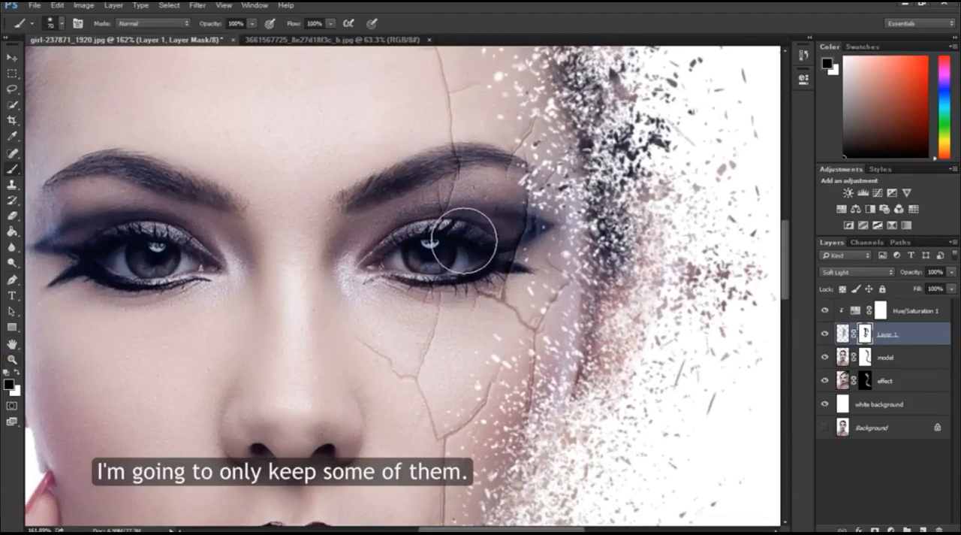
{"action": "key", "text": "bracketleft"}
{"action": "key", "text": "bracketleft"}
{"action": "key", "text": "bracketleft"}
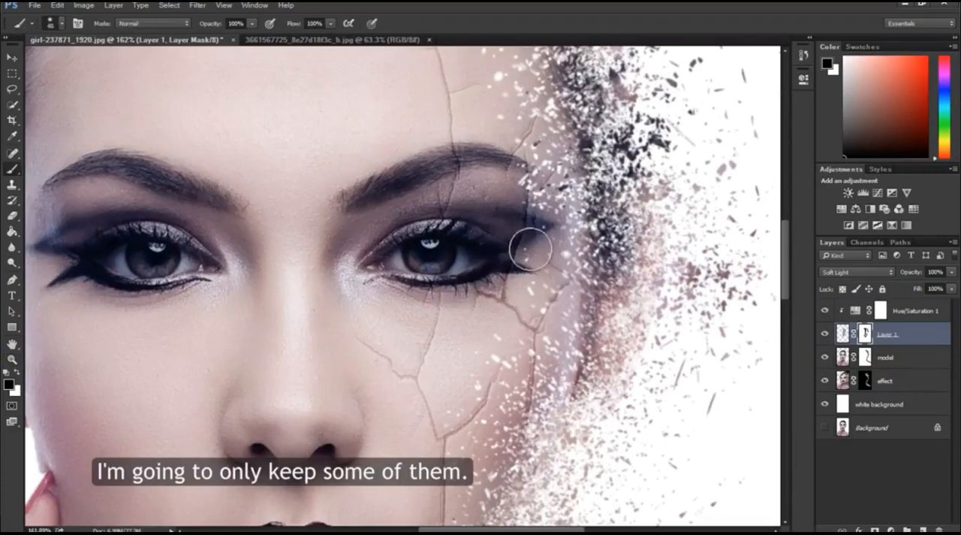
{"action": "key", "text": "bracketleft"}
{"action": "key", "text": "bracketleft"}
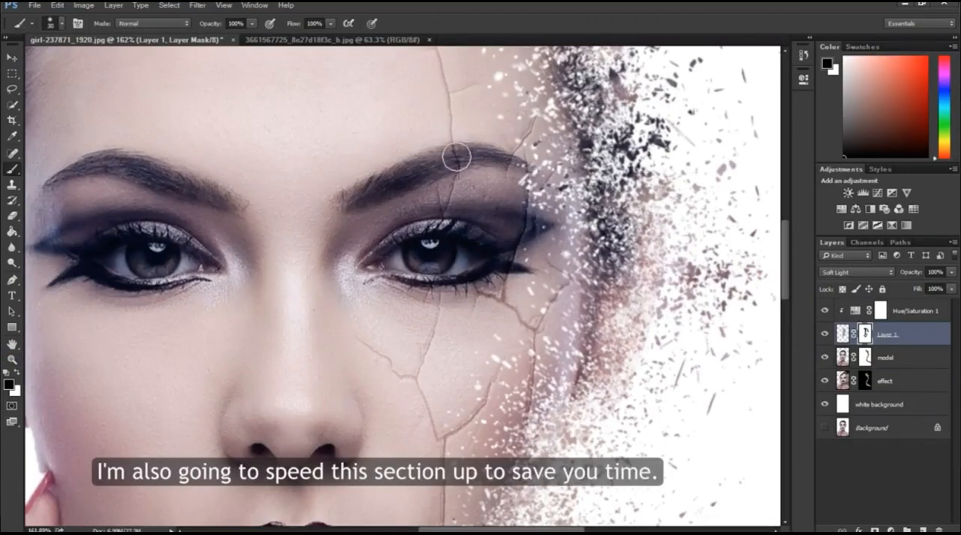
{"action": "scroll", "coordinate": [547, 250], "scroll_direction": "up", "scroll_amount": 3}
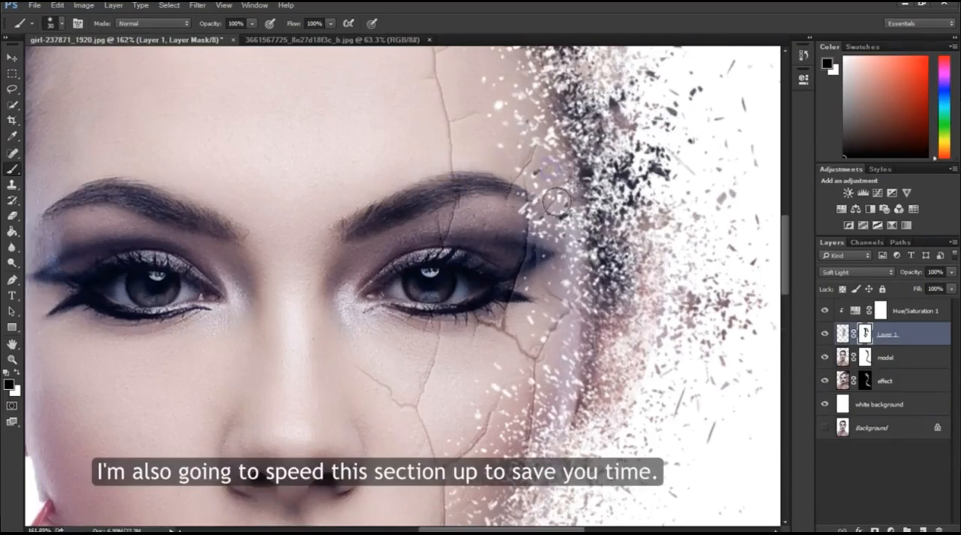
{"action": "scroll", "coordinate": [586, 274], "scroll_direction": "down", "scroll_amount": 4}
{"action": "scroll", "coordinate": [590, 286], "scroll_direction": "down", "scroll_amount": 6}
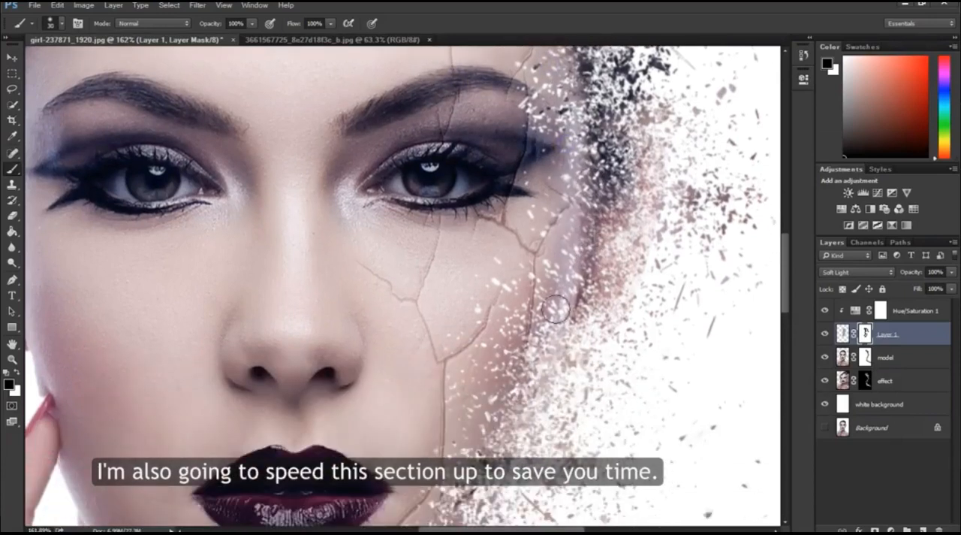
{"action": "scroll", "coordinate": [431, 247], "scroll_direction": "down", "scroll_amount": 2}
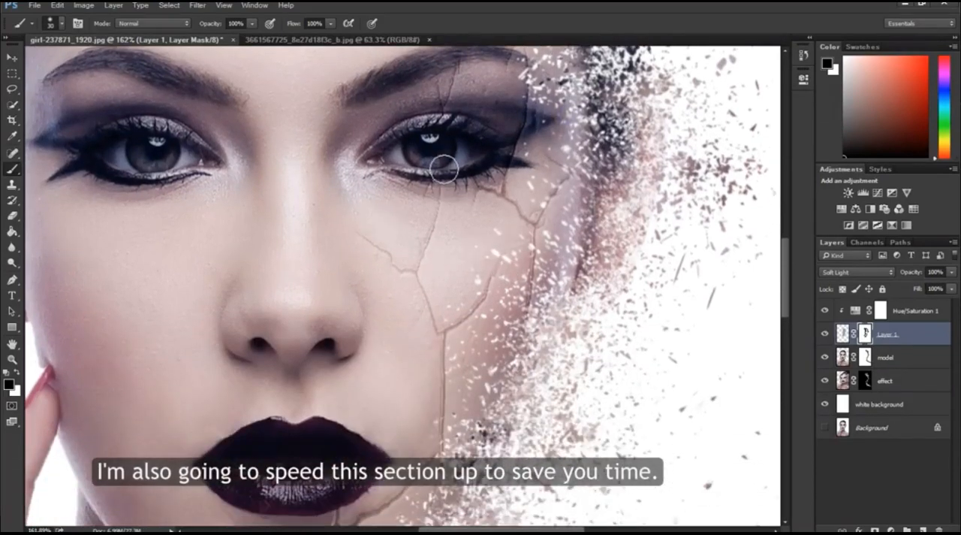
Step: Erase the leftover crack on the chin below the lips in the texture mask, refining with a 10 px brush
{"action": "scroll", "coordinate": [518, 229], "scroll_direction": "down", "scroll_amount": 5}
{"action": "scroll", "coordinate": [517, 228], "scroll_direction": "down", "scroll_amount": 3}
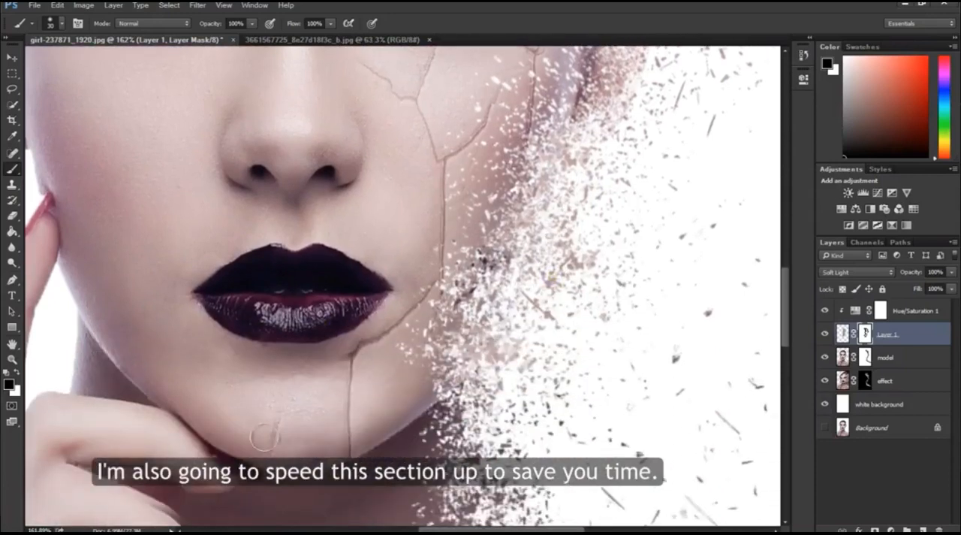
{"action": "key", "text": "bracketleft"}
{"action": "key", "text": "bracketleft"}
{"action": "key", "text": "bracketleft"}
{"action": "scroll", "coordinate": [360, 367], "scroll_direction": "down", "scroll_amount": 4}
{"action": "scroll", "coordinate": [352, 368], "scroll_direction": "up", "scroll_amount": 16}
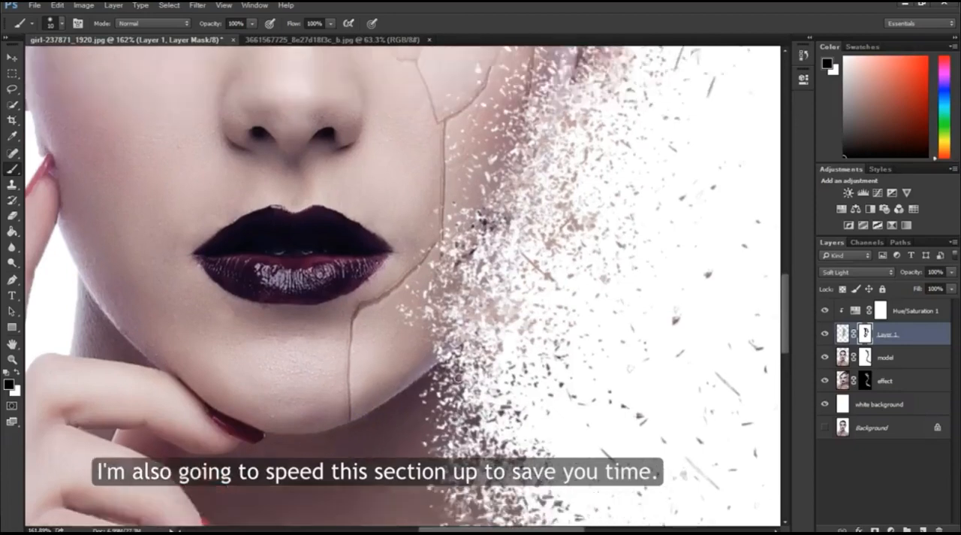
Step: Merge all visible layers into a new layer and move it above the Hue/Saturation adjustment, keeping the originals
{"action": "scroll", "coordinate": [535, 347], "scroll_direction": "up", "scroll_amount": 2}
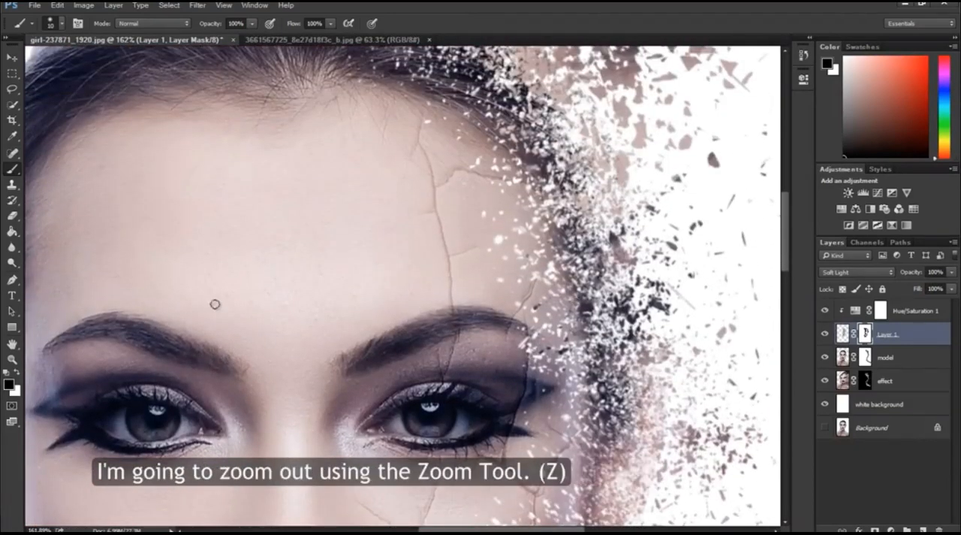
{"action": "left_click", "coordinate": [12, 359]}
{"action": "left_click_drag", "start_coordinate": [376, 372], "coordinate": [313, 379]}
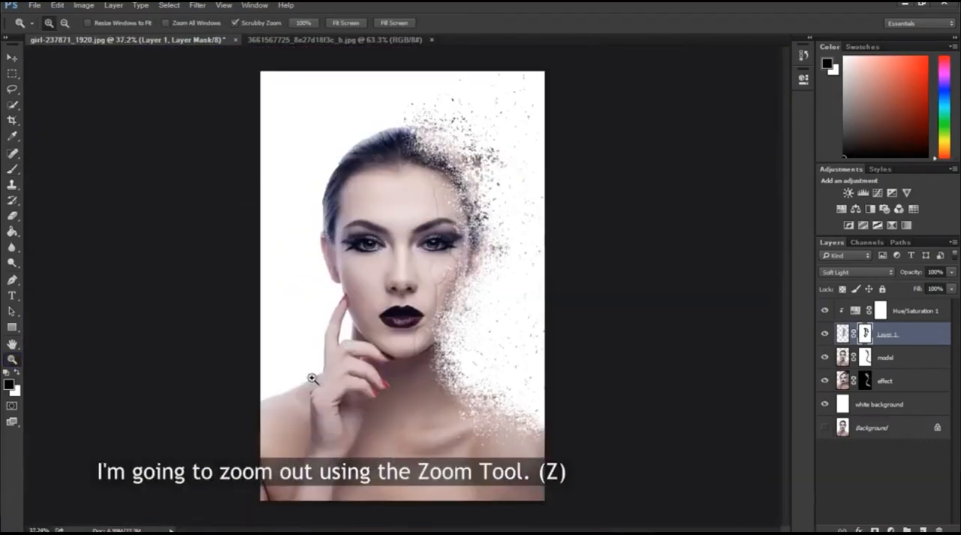
{"action": "left_click_drag", "start_coordinate": [428, 334], "coordinate": [442, 337]}
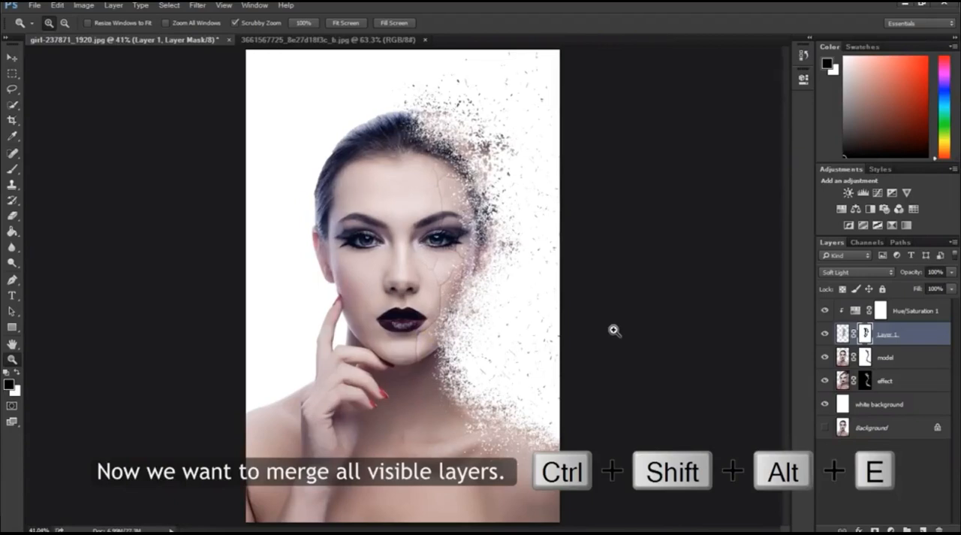
{"action": "key", "text": "ctrl+shift+alt+e"}
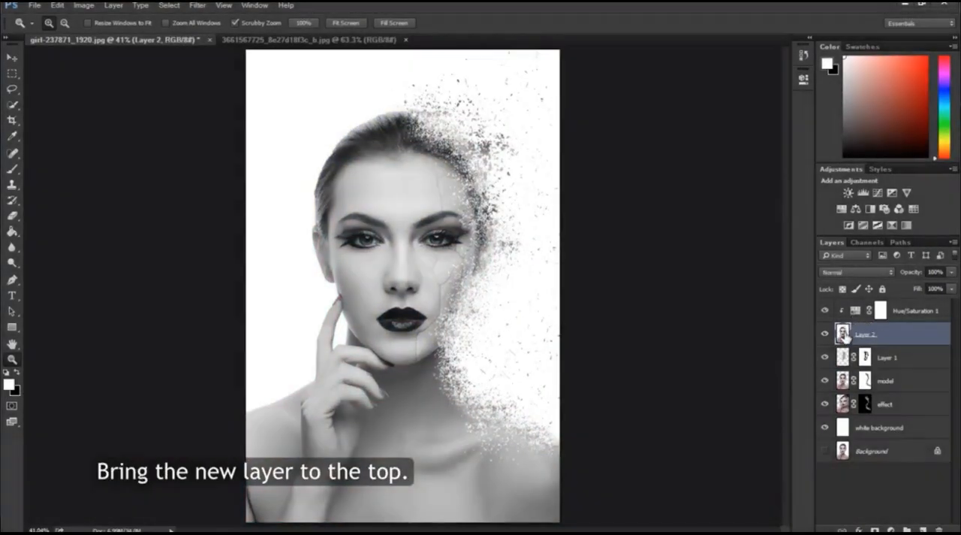
{"action": "left_click_drag", "start_coordinate": [847, 334], "coordinate": [847, 310]}
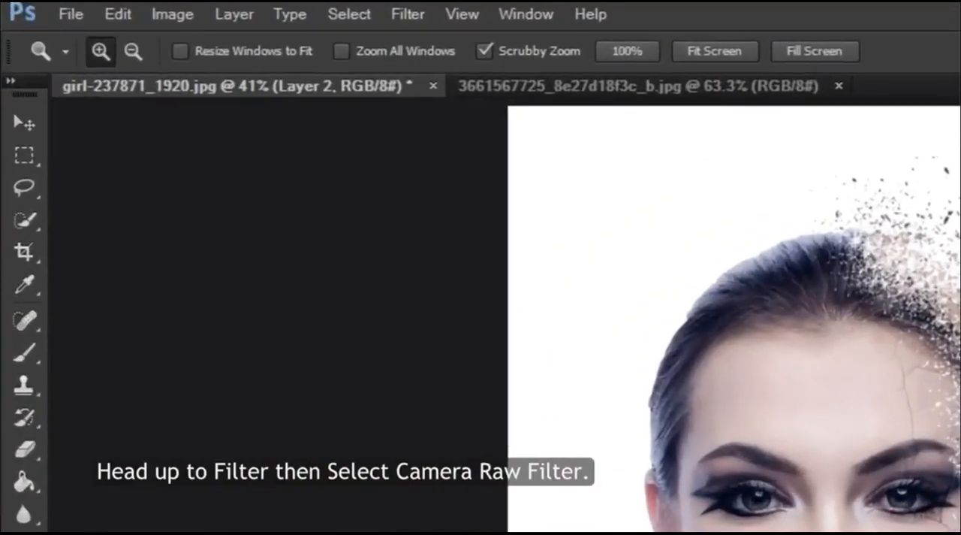
Step: Apply the Camera Raw Filter to the merged layer with Clarity +45, Temperature -10 and Exposure +0.90
{"action": "left_click", "coordinate": [408, 14]}
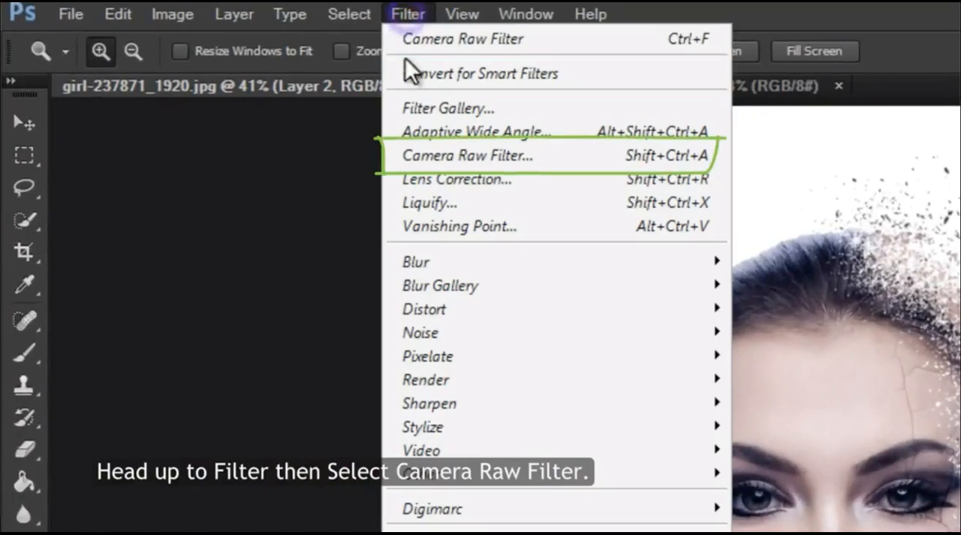
{"action": "left_click", "coordinate": [421, 153]}
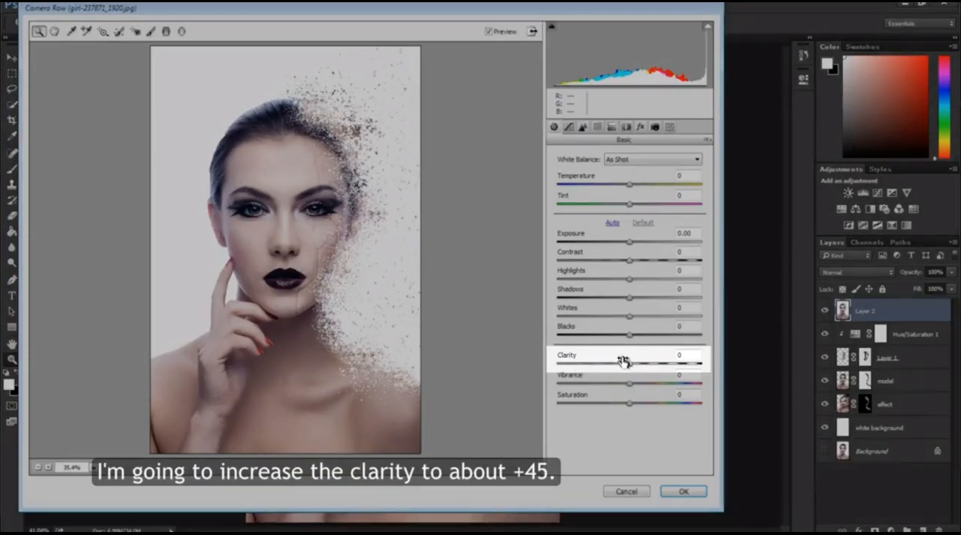
{"action": "left_click_drag", "start_coordinate": [631, 367], "coordinate": [665, 367]}
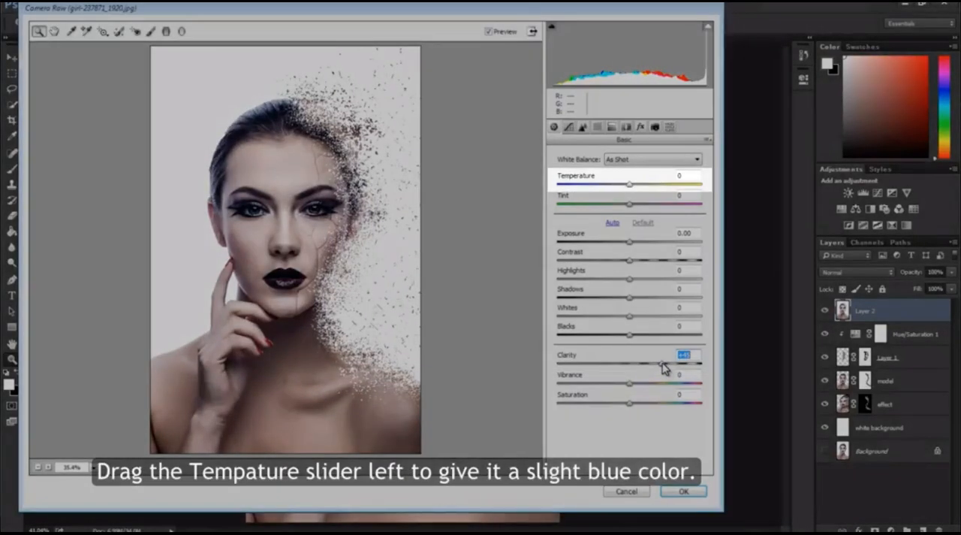
{"action": "left_click_drag", "start_coordinate": [629, 187], "coordinate": [617, 188]}
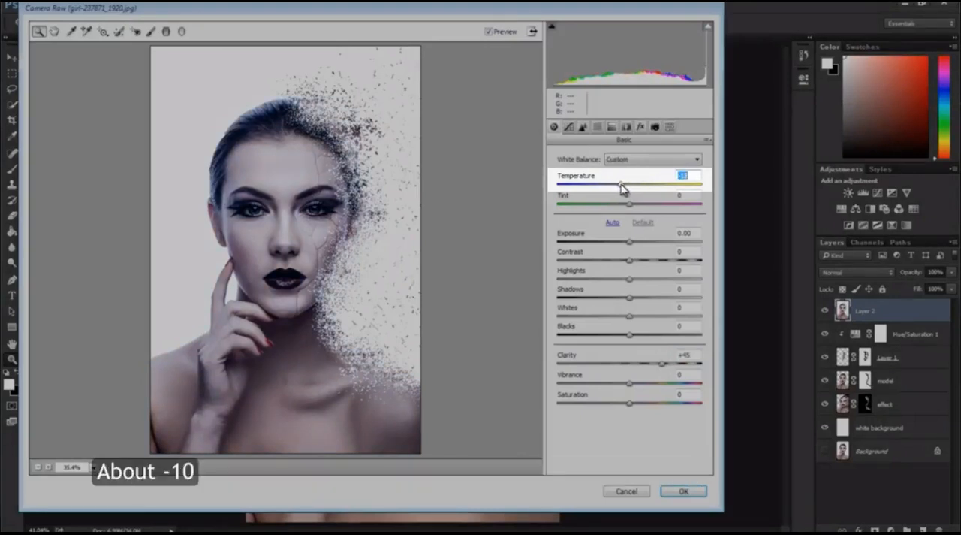
{"action": "left_click_drag", "start_coordinate": [622, 185], "coordinate": [624, 185]}
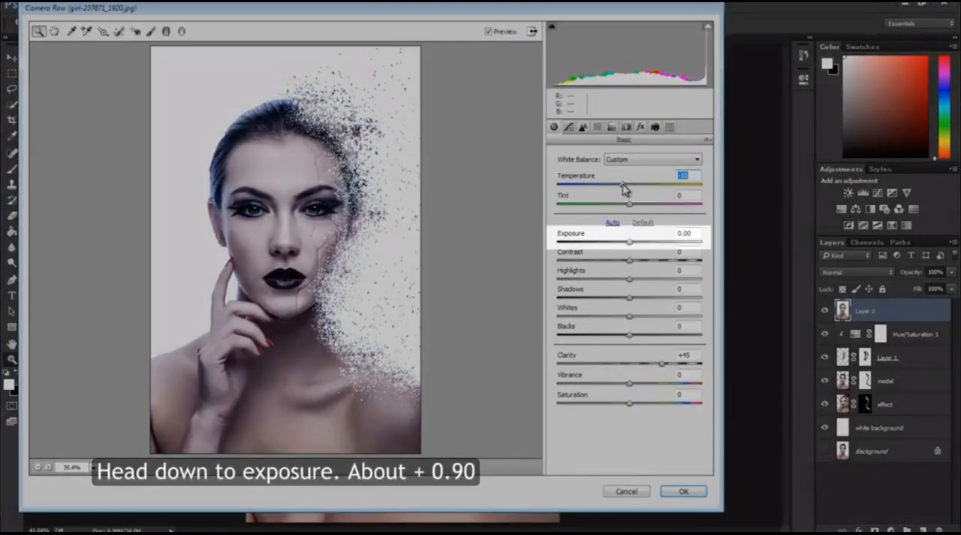
{"action": "left_click_drag", "start_coordinate": [631, 244], "coordinate": [645, 243]}
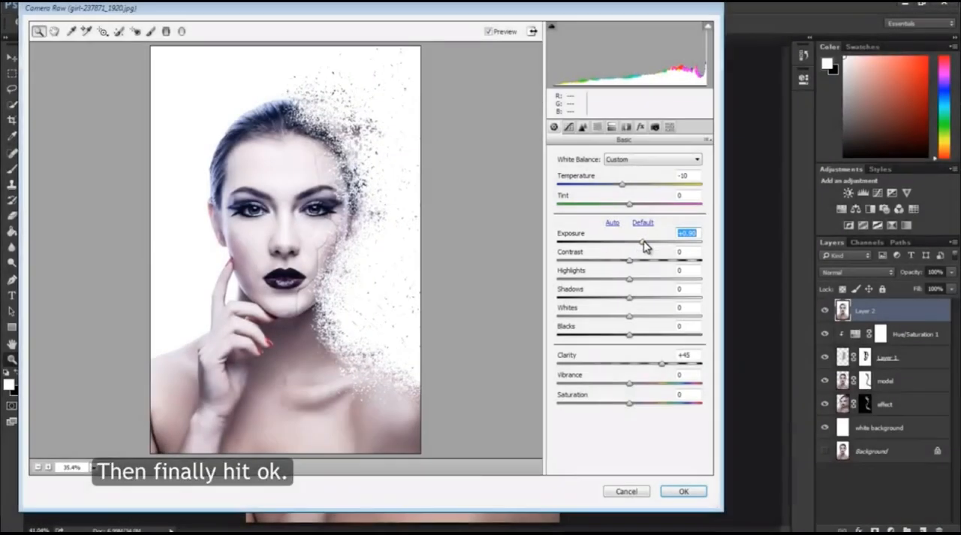
{"action": "left_click", "coordinate": [682, 492]}
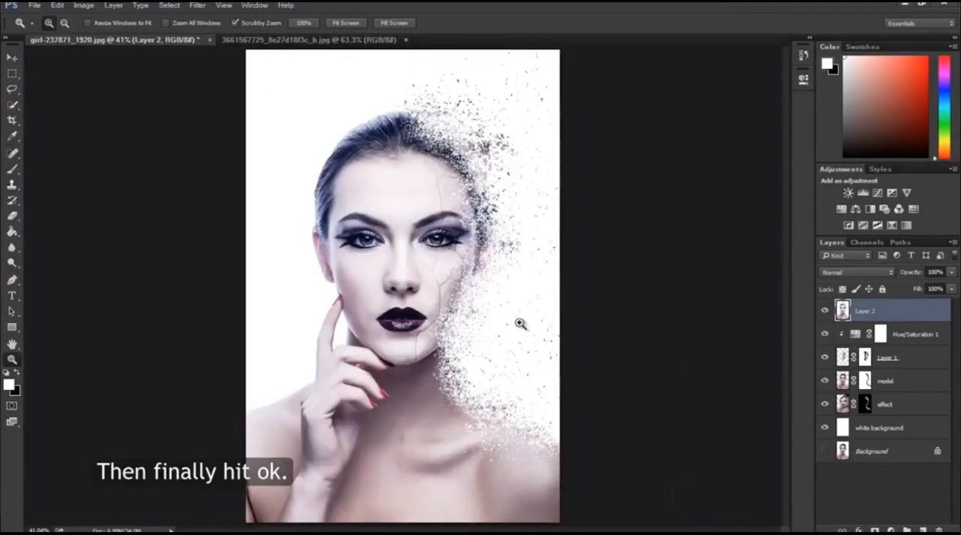
Step: Select the irises of both eyes with the Quick Selection tool in Add to selection mode
{"action": "scroll", "coordinate": [518, 323], "scroll_direction": "down", "scroll_amount": 2}
{"action": "scroll", "coordinate": [515, 324], "scroll_direction": "up", "scroll_amount": 3}
{"action": "scroll", "coordinate": [515, 323], "scroll_direction": "up", "scroll_amount": 1}
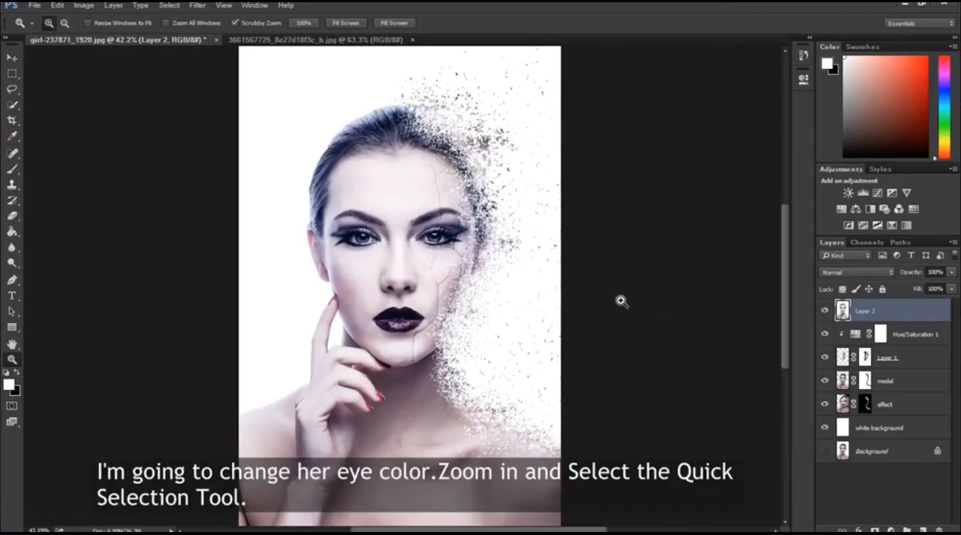
{"action": "left_click_drag", "start_coordinate": [397, 237], "coordinate": [460, 235]}
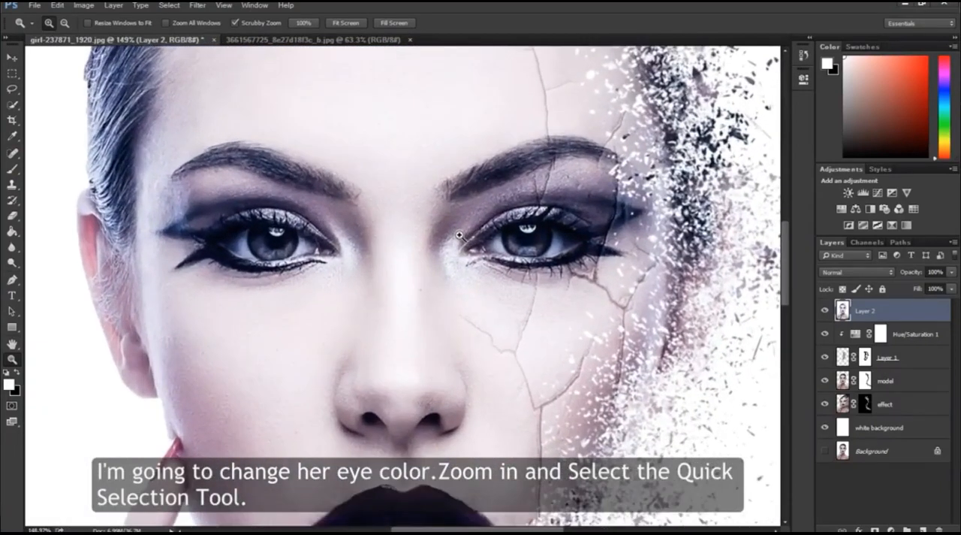
{"action": "left_click", "coordinate": [12, 104]}
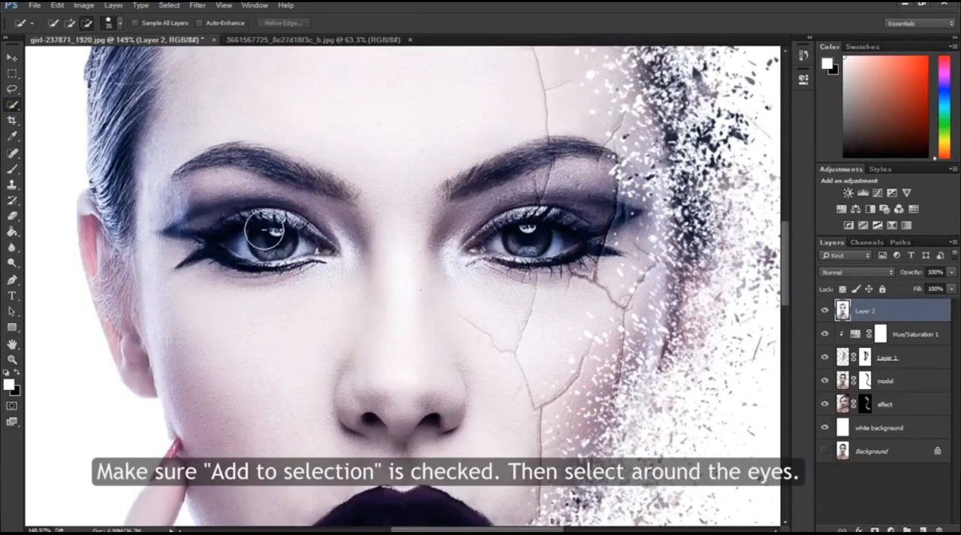
{"action": "left_click", "coordinate": [70, 23]}
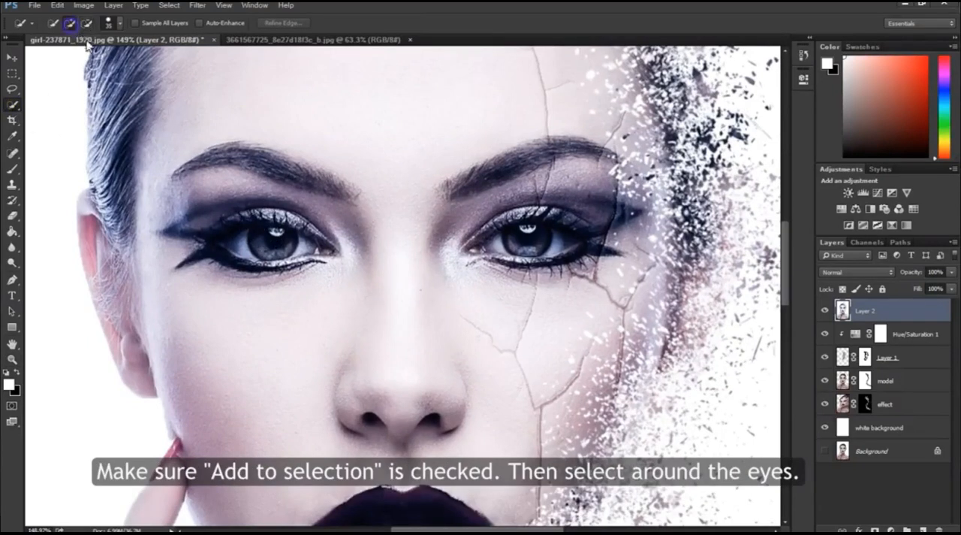
{"action": "key", "text": "bracketright"}
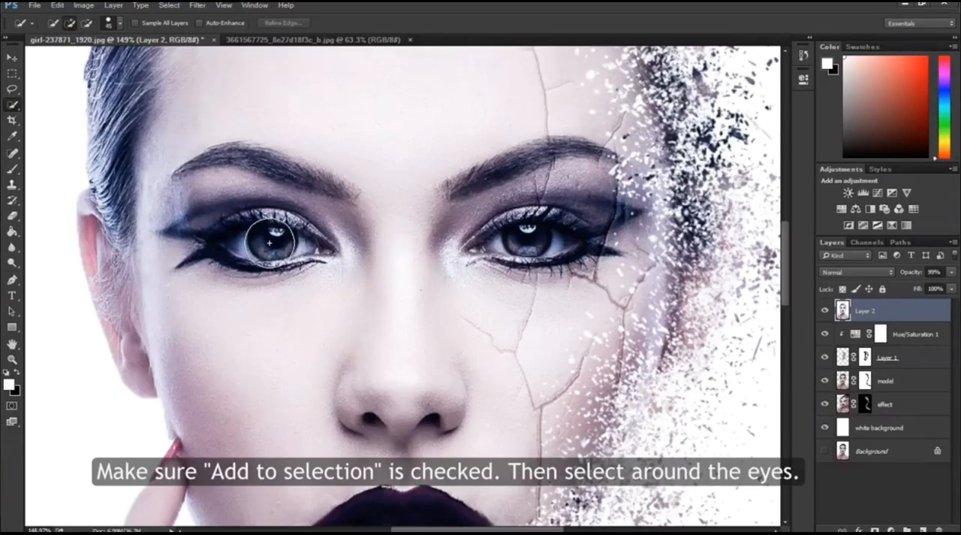
{"action": "left_click_drag", "start_coordinate": [263, 245], "coordinate": [267, 248]}
{"action": "left_click_drag", "start_coordinate": [511, 245], "coordinate": [525, 241]}
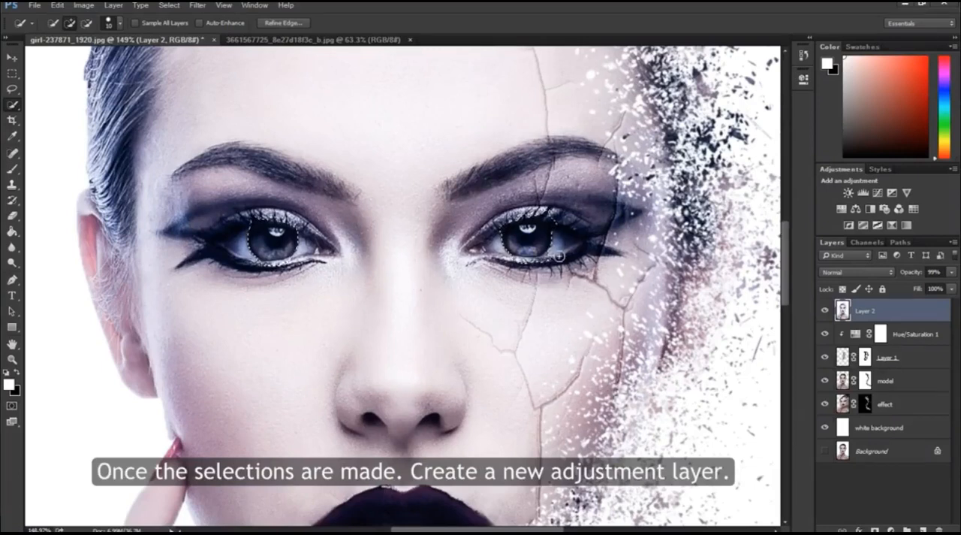
Step: Add a Hue/Saturation adjustment layer from the iris selection and clip it to the merged layer below
{"action": "left_click", "coordinate": [890, 528]}
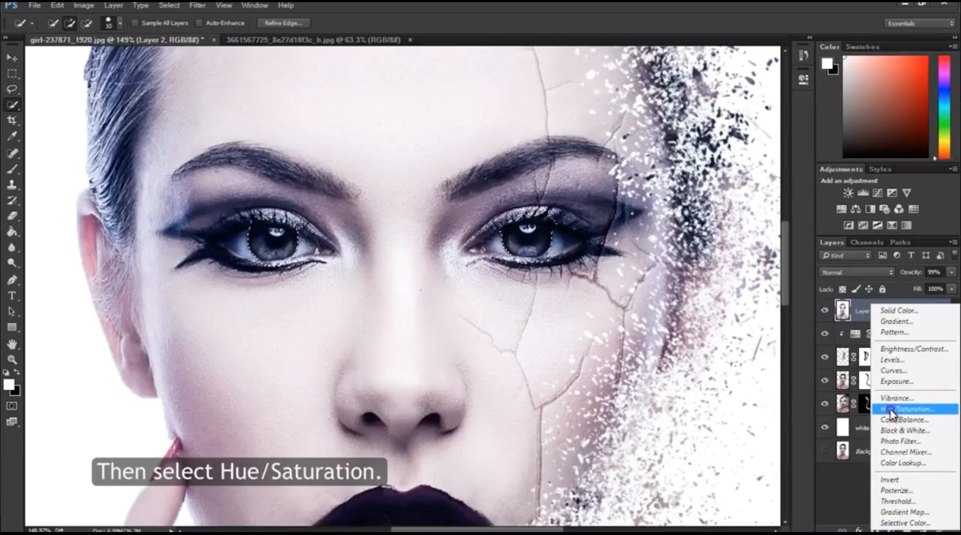
{"action": "left_click", "coordinate": [891, 410]}
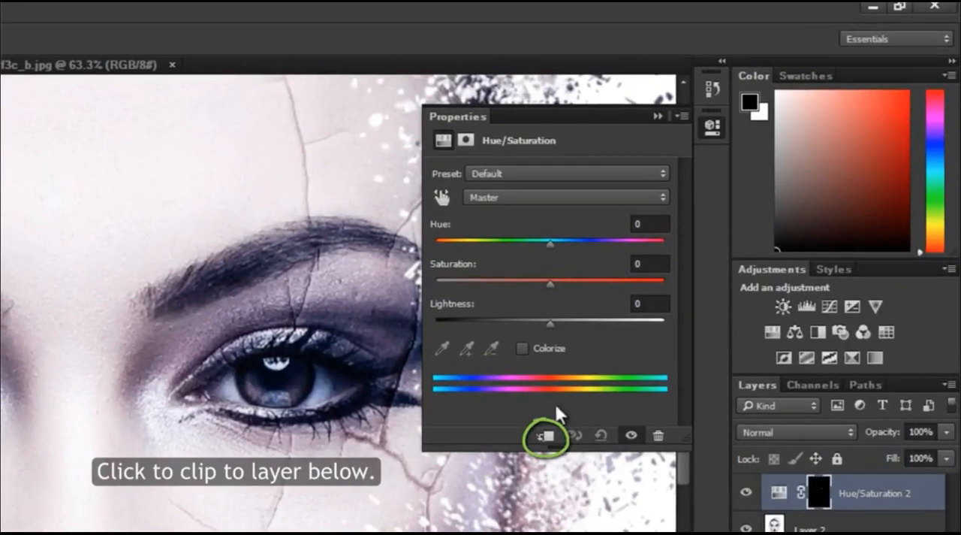
{"action": "left_click", "coordinate": [545, 437]}
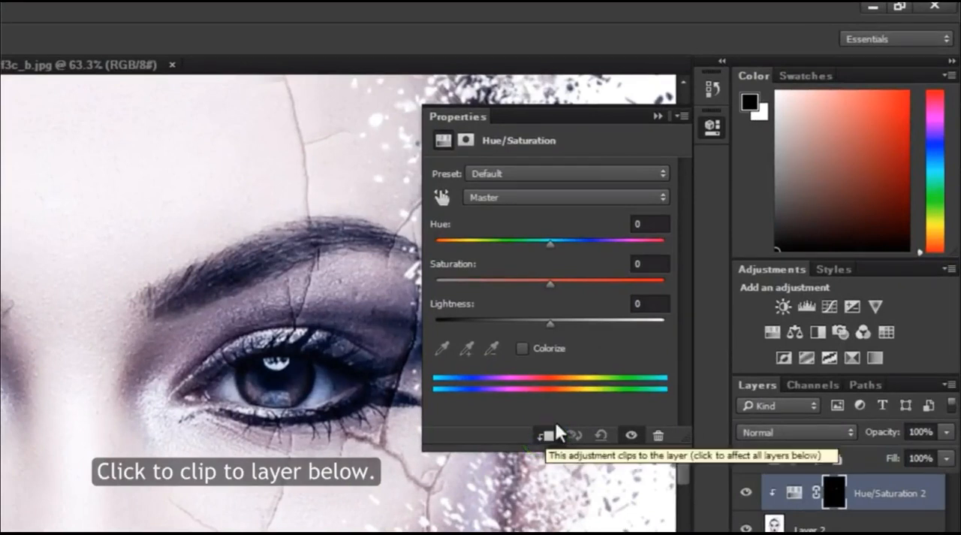
Step: Set the iris adjustment to Hue +30 and Saturation +50, and change its blending mode to Linear Dodge (Add)
{"action": "left_click_drag", "start_coordinate": [550, 242], "coordinate": [569, 243]}
{"action": "mouse_move", "coordinate": [581, 237]}
{"action": "left_mouse_down"}
{"action": "mouse_move", "coordinate": [592, 236]}
{"action": "mouse_move", "coordinate": [583, 239]}
{"action": "left_mouse_up"}
{"action": "left_click_drag", "start_coordinate": [551, 277], "coordinate": [607, 277]}
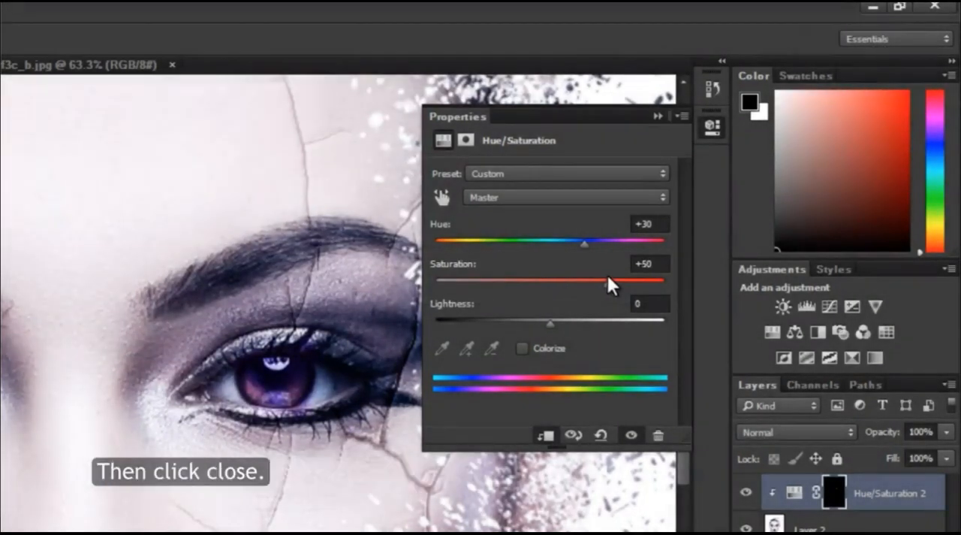
{"action": "left_click", "coordinate": [657, 117]}
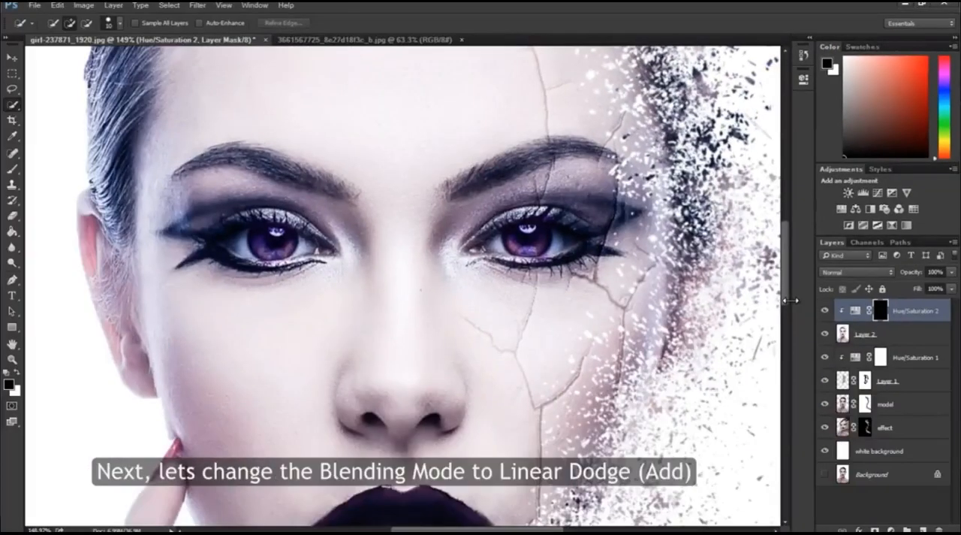
{"action": "left_click", "coordinate": [853, 276]}
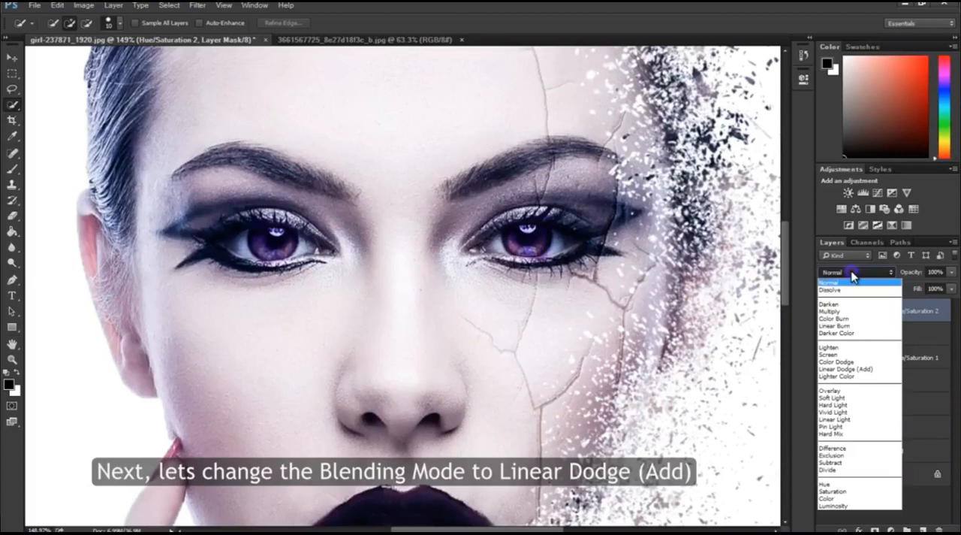
{"action": "left_click", "coordinate": [855, 367]}
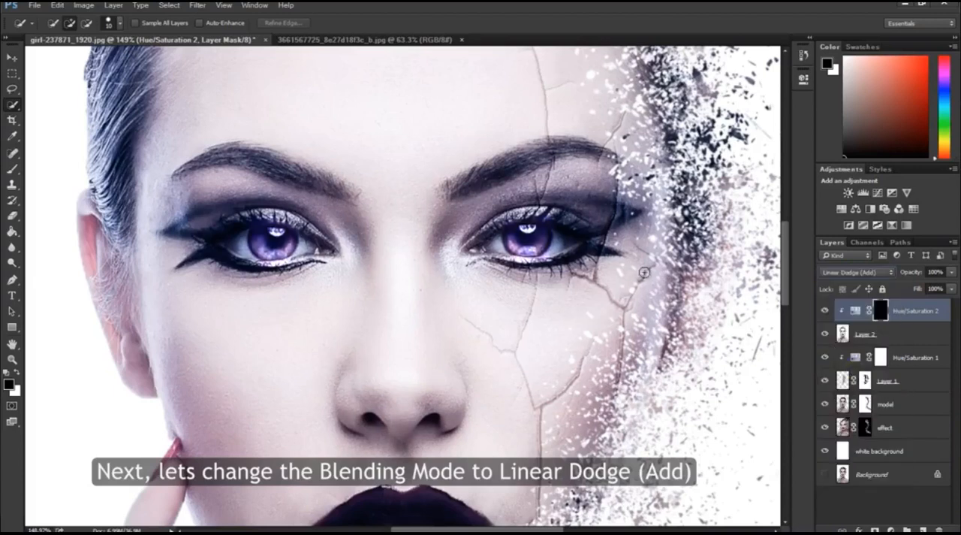
Step: Touch up the iris adjustment's mask with a 10 px black brush along the lower edge of the eye on the dispersing side
{"action": "key", "text": "z"}
{"action": "left_click_drag", "start_coordinate": [418, 234], "coordinate": [437, 232]}
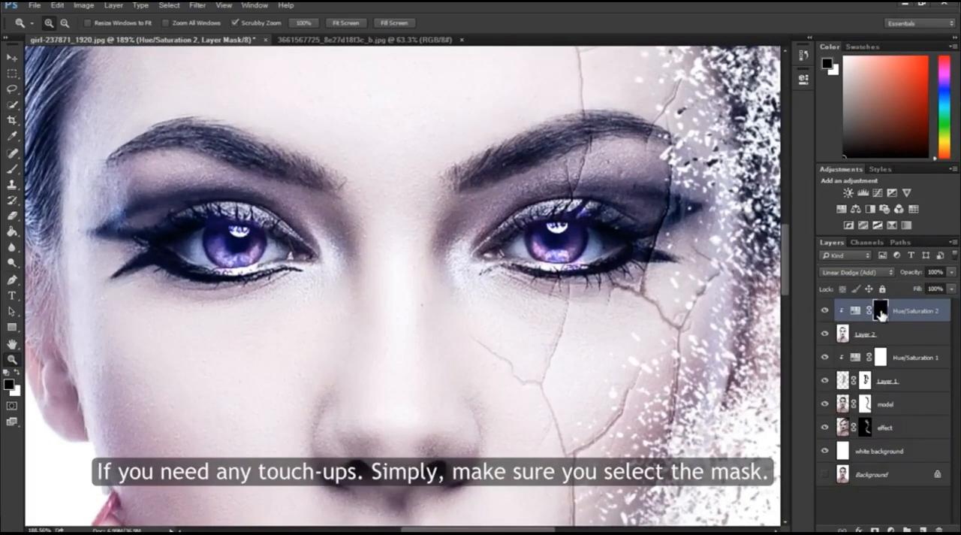
{"action": "left_click", "coordinate": [12, 169]}
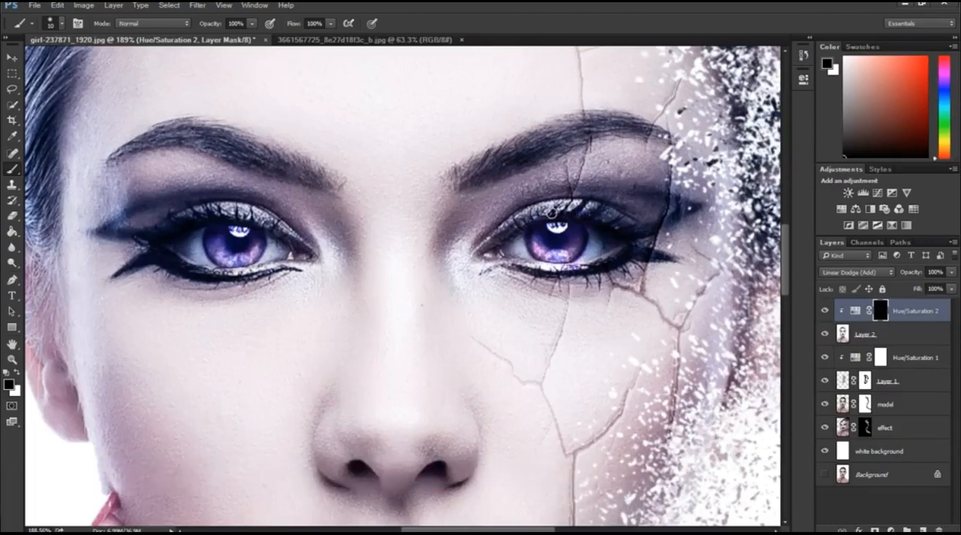
{"action": "mouse_move", "coordinate": [588, 268]}
{"action": "left_mouse_down"}
{"action": "mouse_move", "coordinate": [552, 270]}
{"action": "mouse_move", "coordinate": [580, 265]}
{"action": "left_mouse_up"}
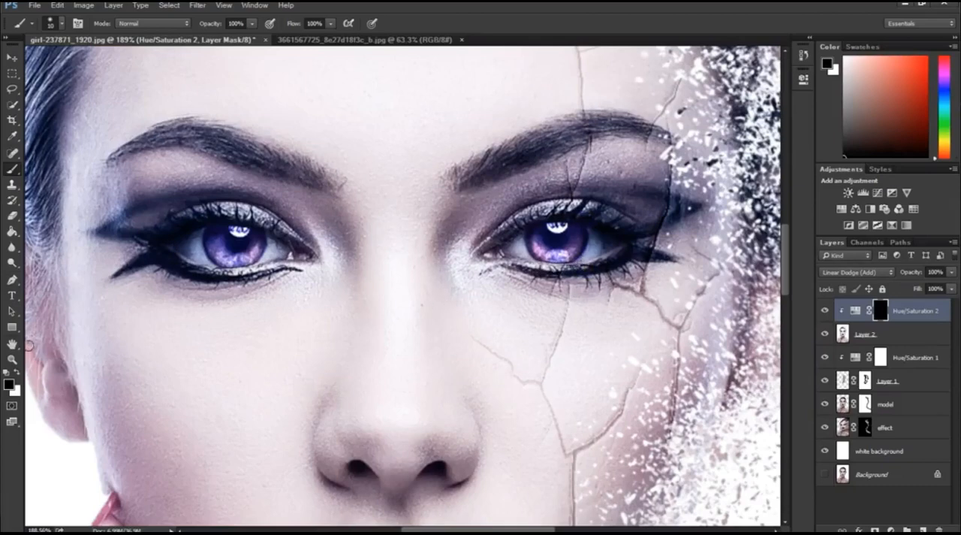
{"action": "left_click", "coordinate": [11, 359]}
{"action": "left_click_drag", "start_coordinate": [447, 331], "coordinate": [381, 328]}
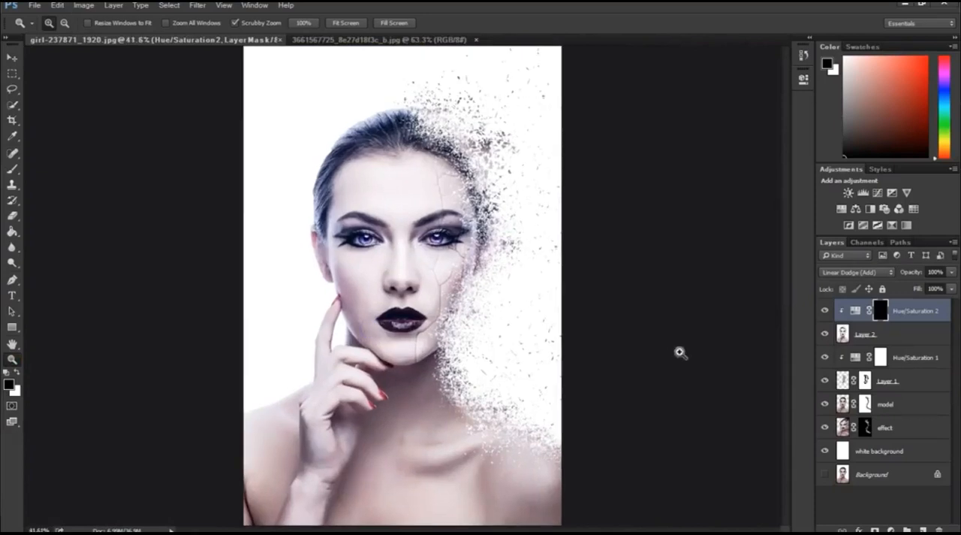